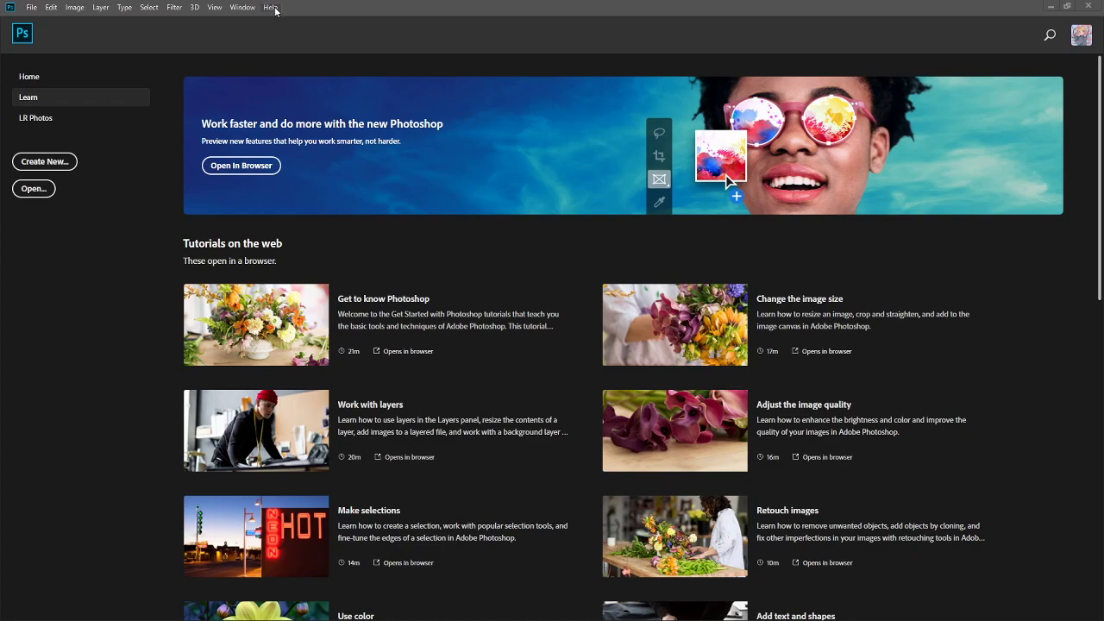
- Create a new 128 × 128 px document at 72 pixels/inch with a white background
left_click(30, 167)
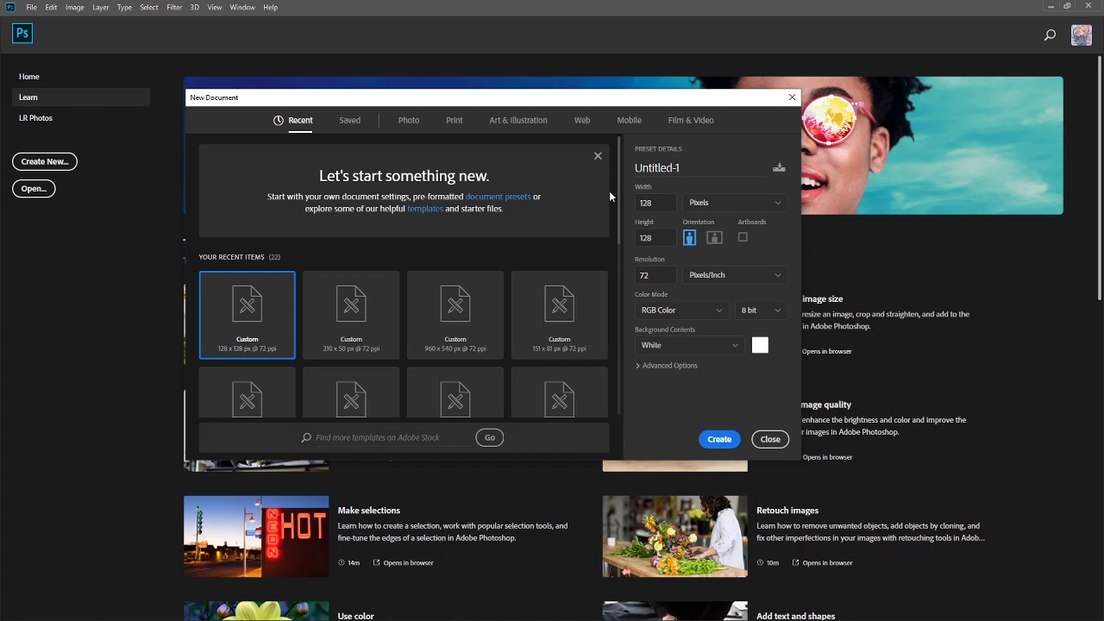
left_click_drag(620, 183, 625, 148)
scroll(593, 154, "down", 1)
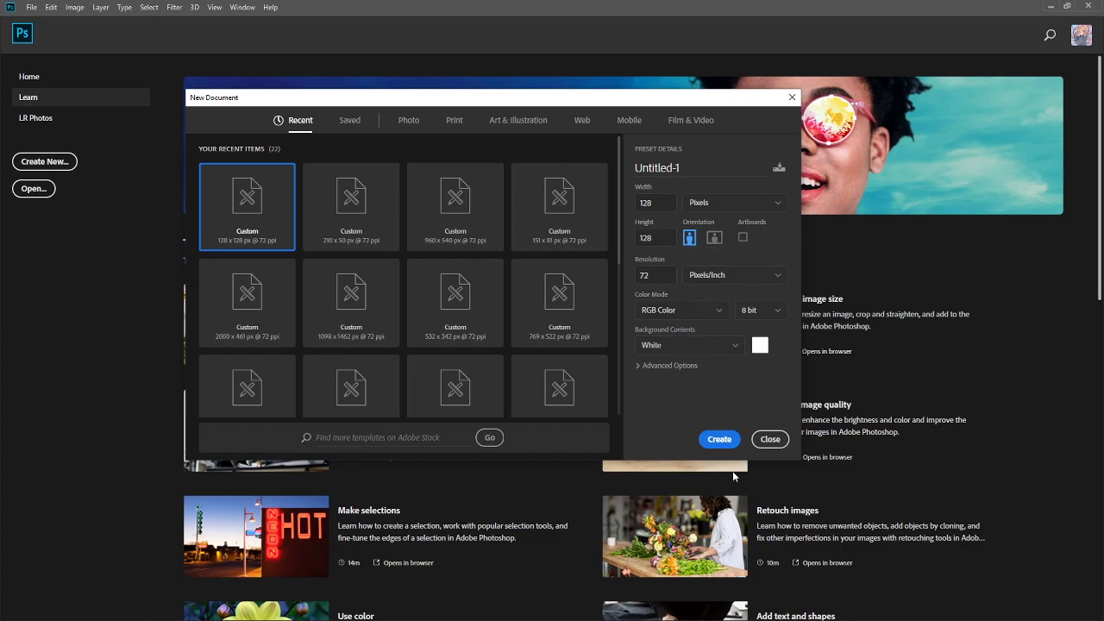
left_click(720, 439)
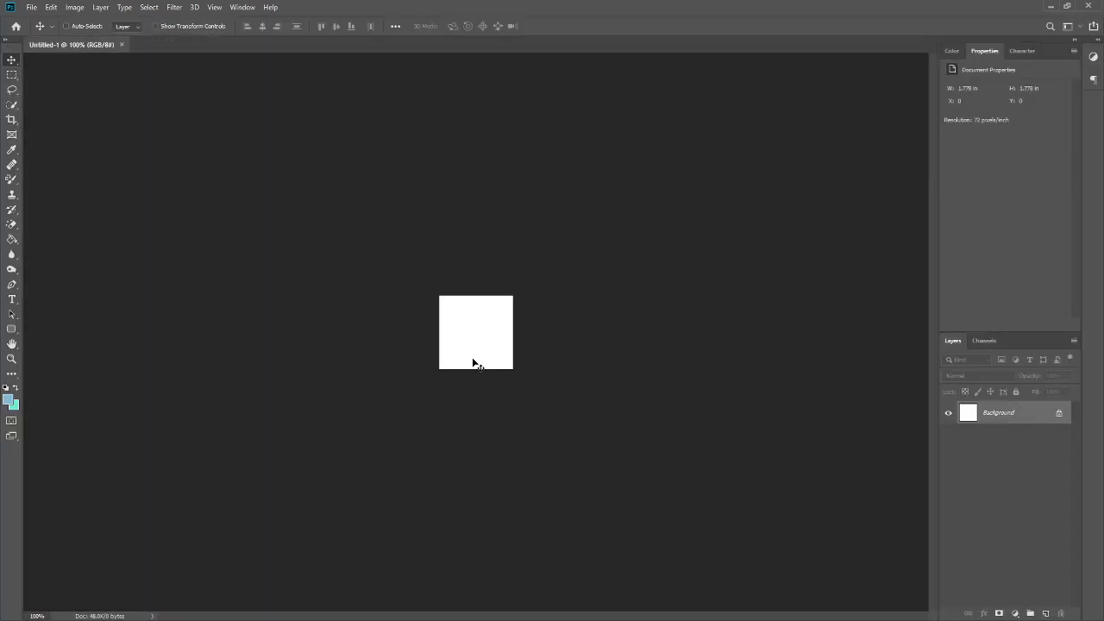
- Add a new empty layer and delete the Background layer
scroll(406, 267, "up", 5)
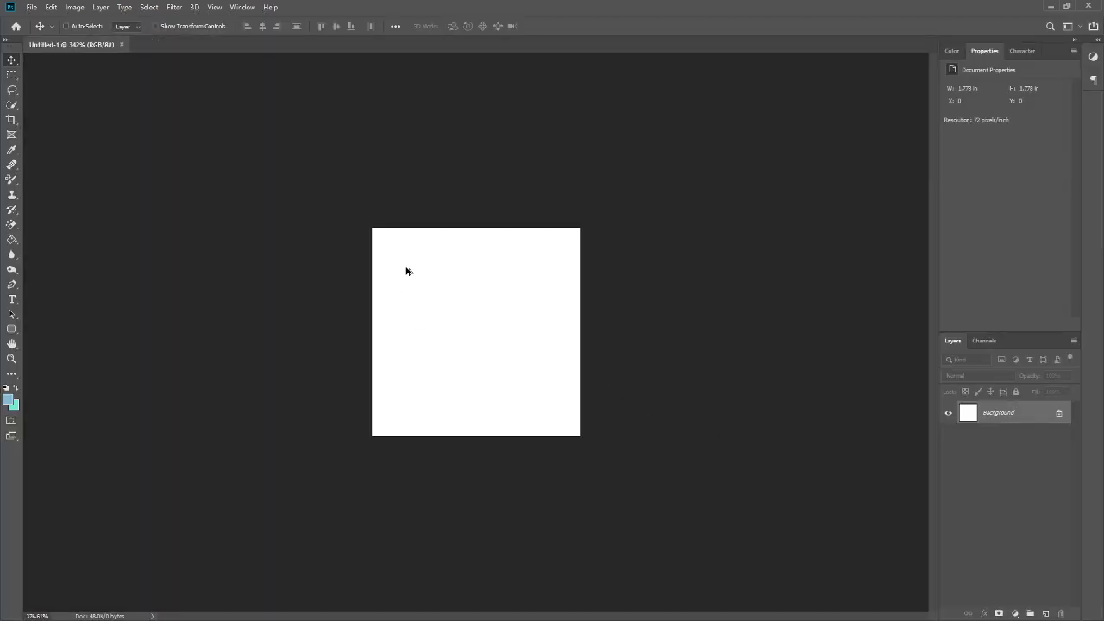
left_click(1046, 614)
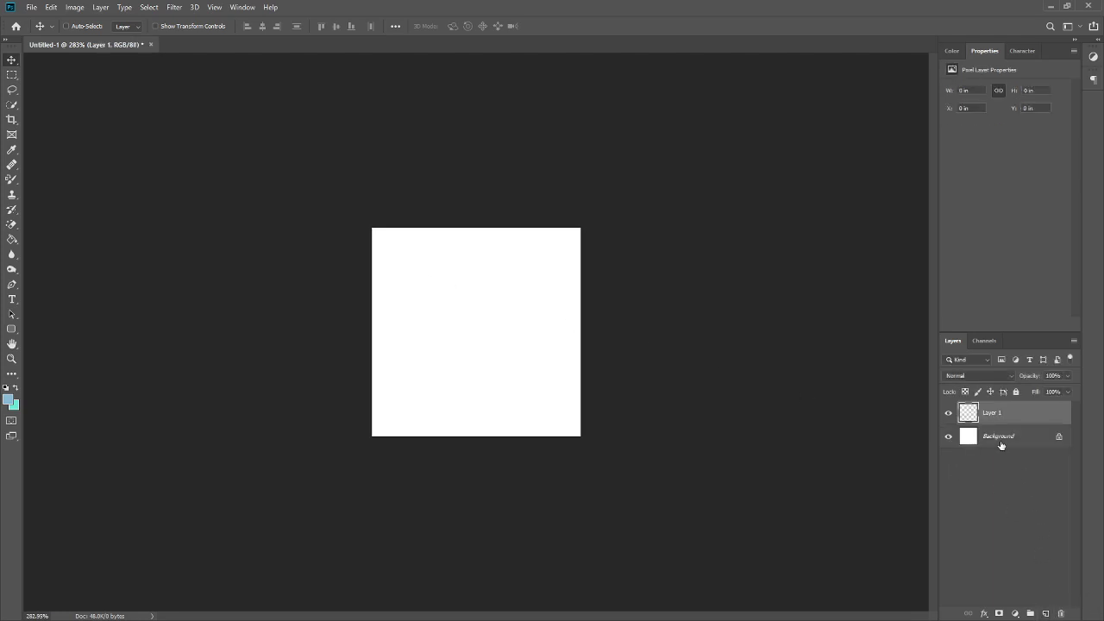
left_click(1005, 440)
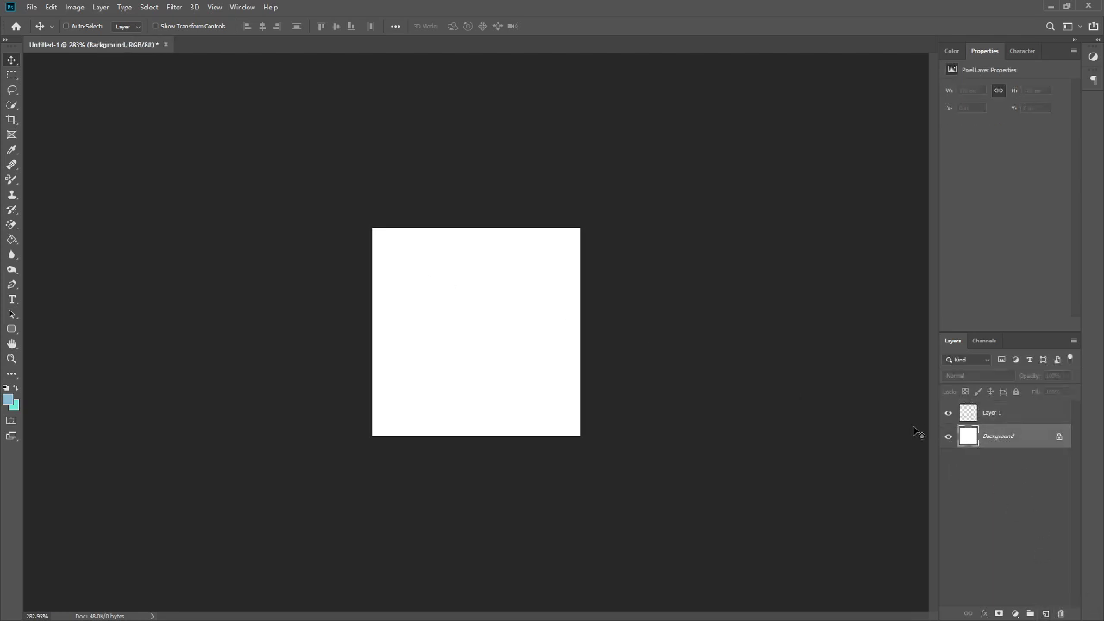
key("Delete")
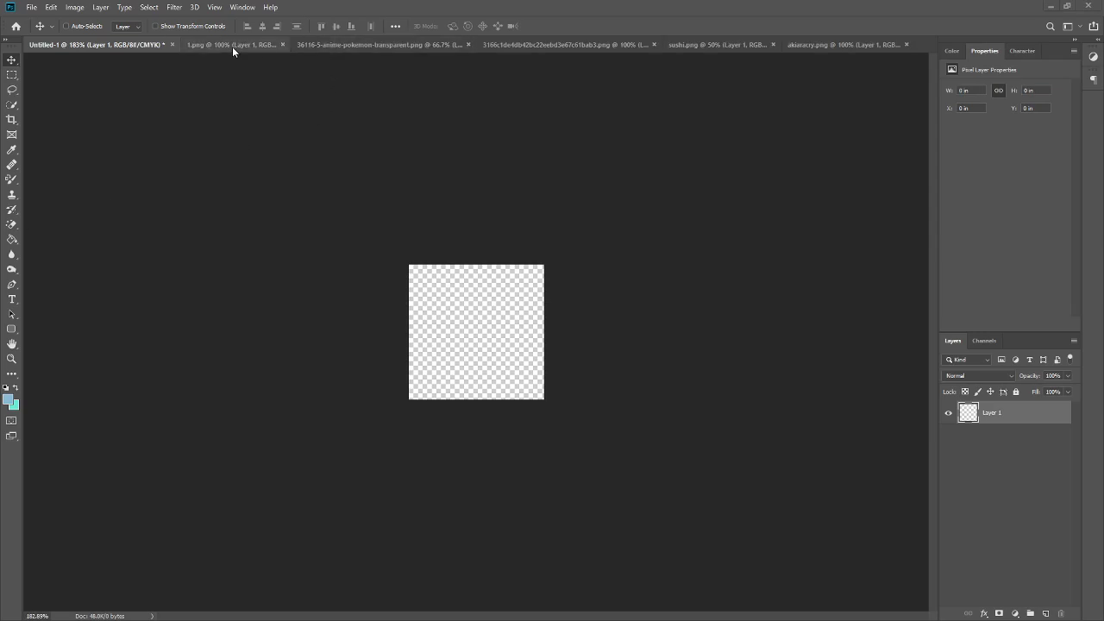
- Copy the Pikachu image from 1.png into the new document and scale it down to fill the canvas
left_click(232, 47)
left_click_drag(438, 358, 463, 376)
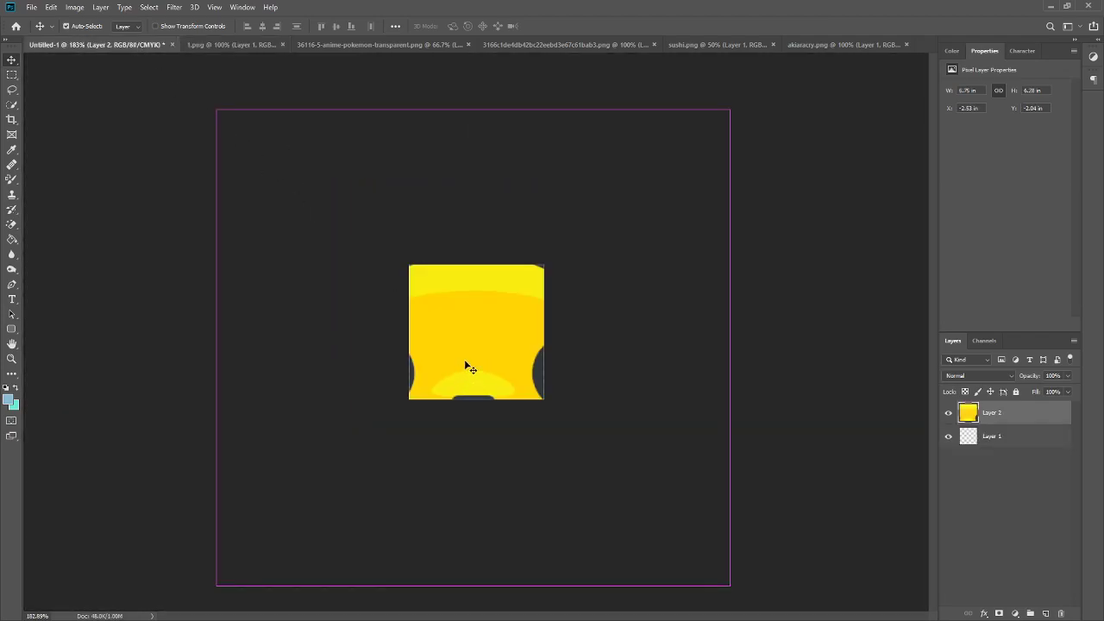
key("ctrl+t")
left_click_drag(442, 449, 628, 258)
key("ctrl+minus")
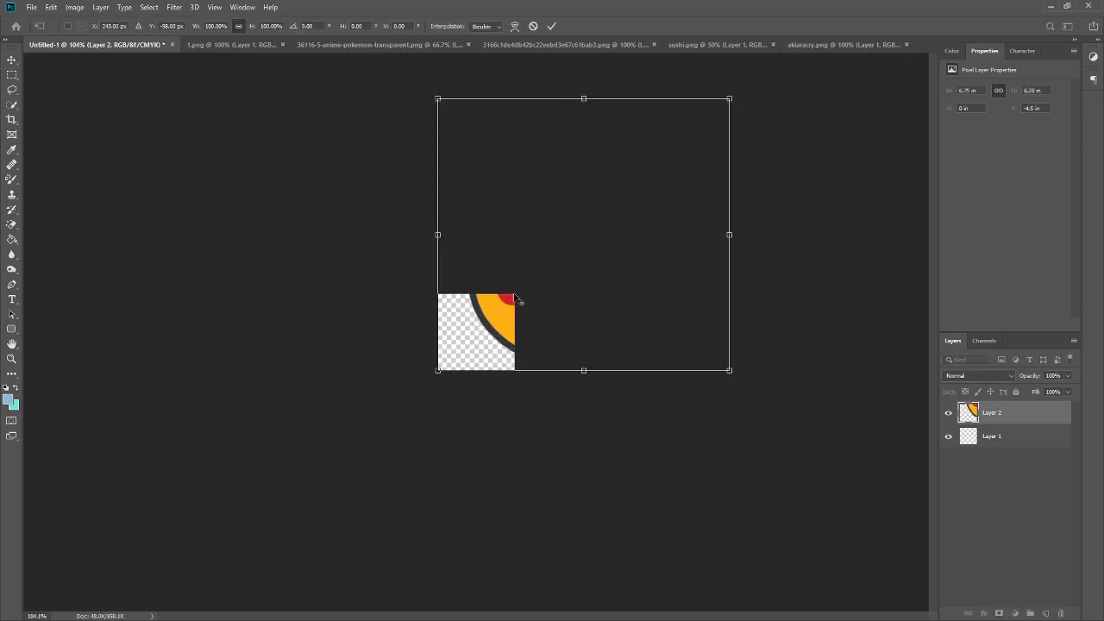
left_click_drag(735, 99, 510, 286)
scroll(557, 307, "up", 5)
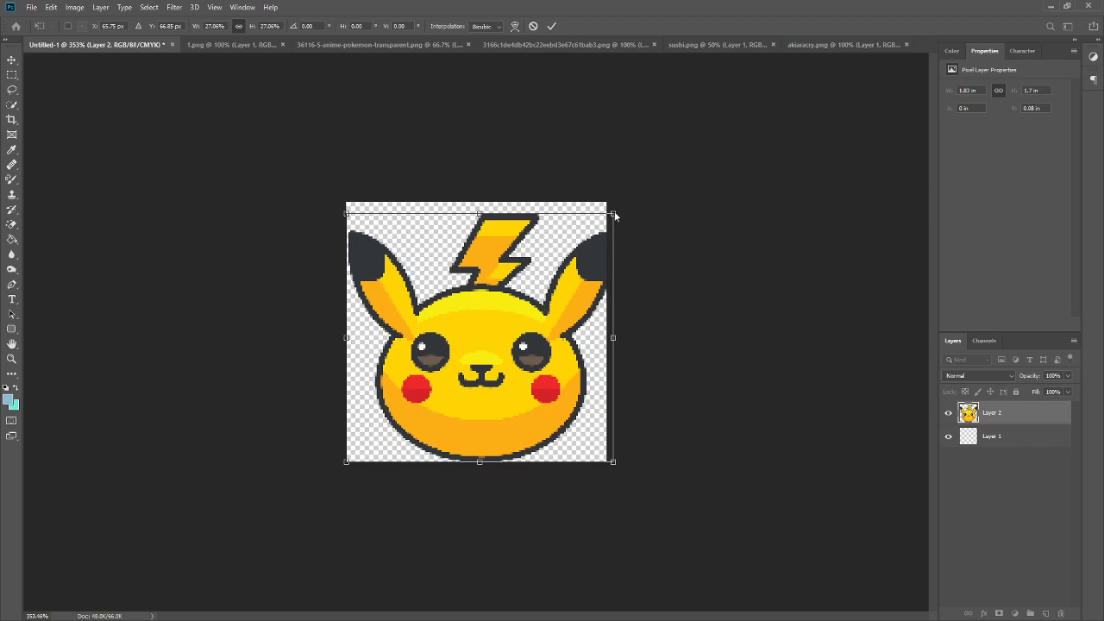
left_click_drag(613, 213, 606, 220)
left_click(554, 26)
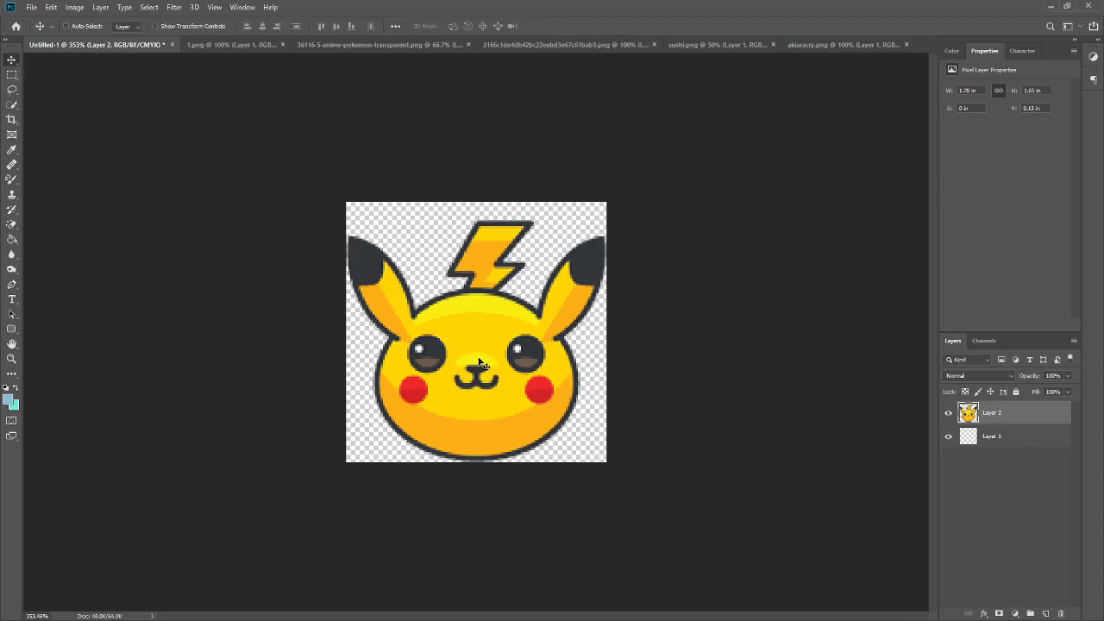
left_click_drag(474, 380, 469, 358)
scroll(469, 358, "down", 3)
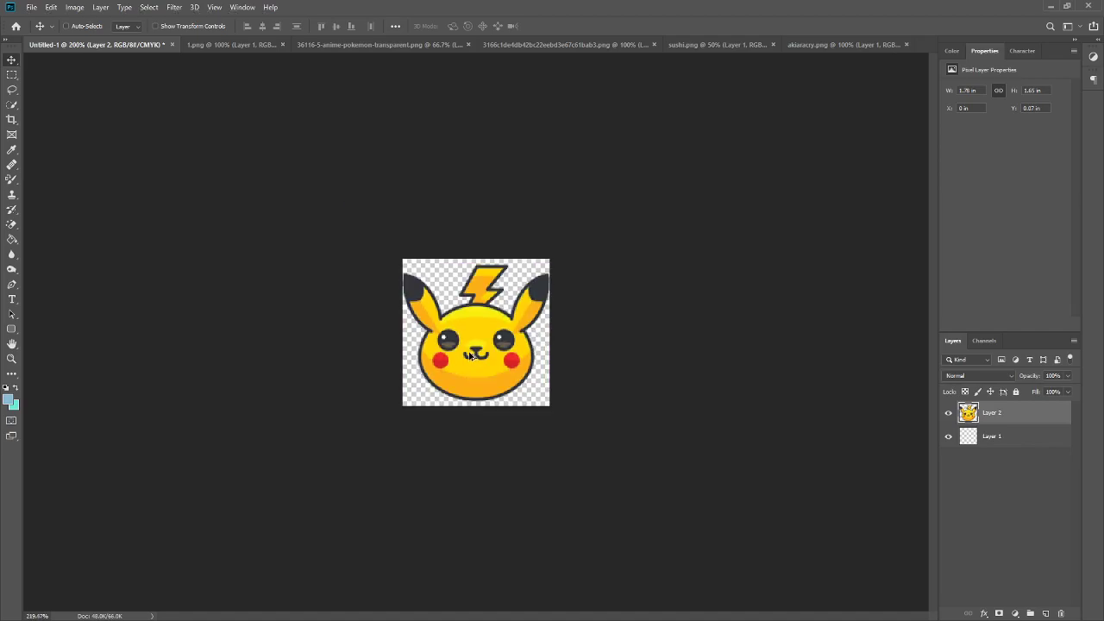
scroll(473, 356, "up", 4)
left_click(30, 7)
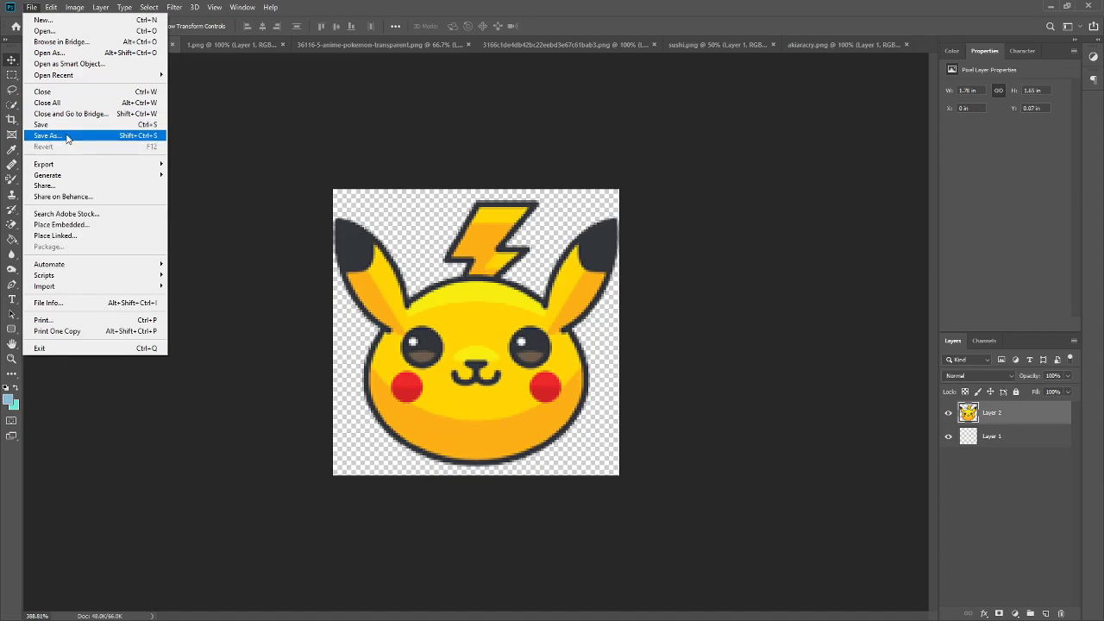
left_click(502, 310)
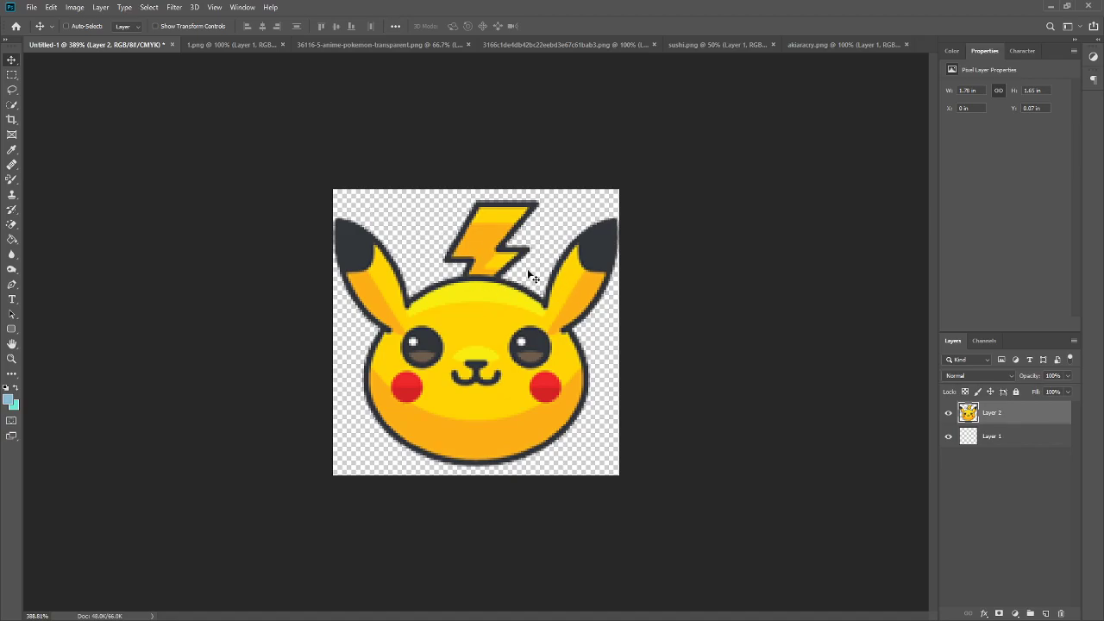
scroll(496, 456, "down", 2)
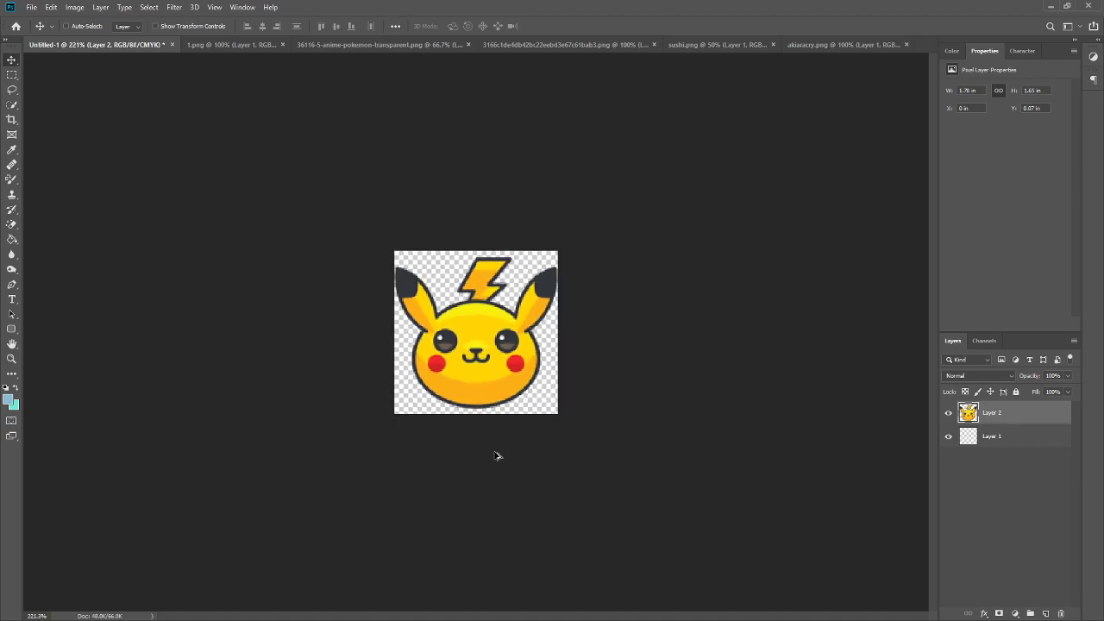
scroll(496, 456, "up", 3)
scroll(457, 334, "down", 2)
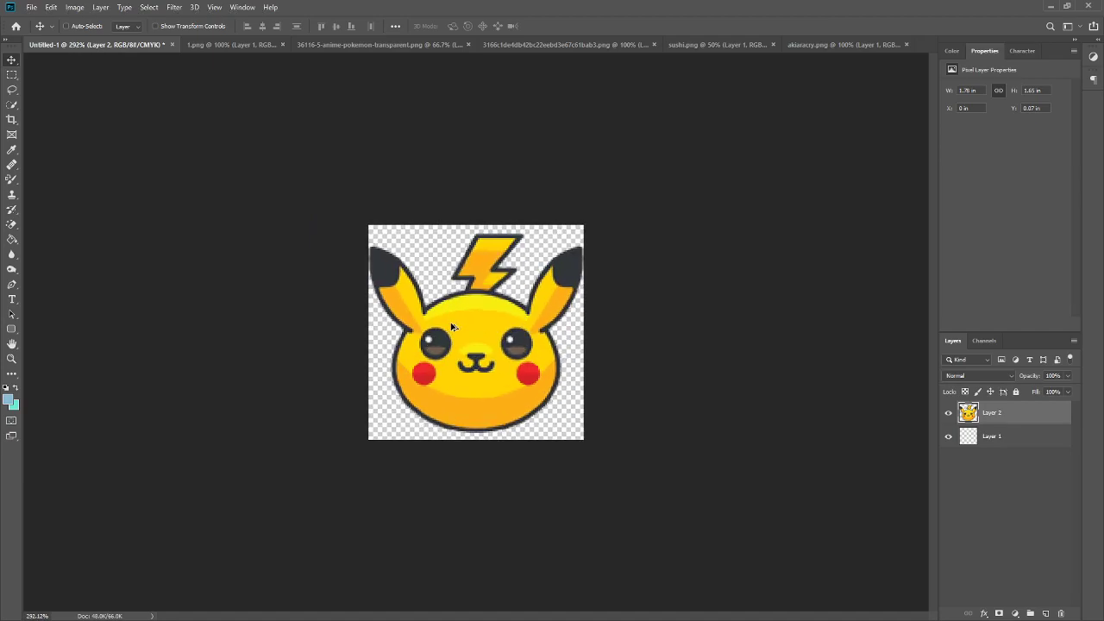
scroll(451, 326, "down", 5)
scroll(483, 374, "up", 3)
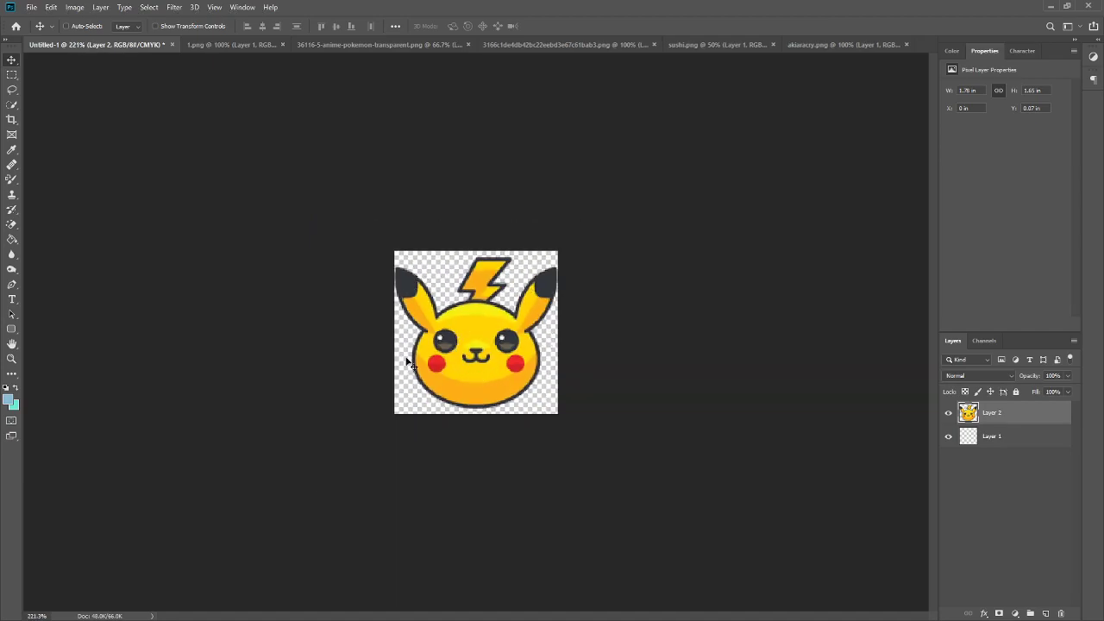
scroll(485, 363, "up", 2)
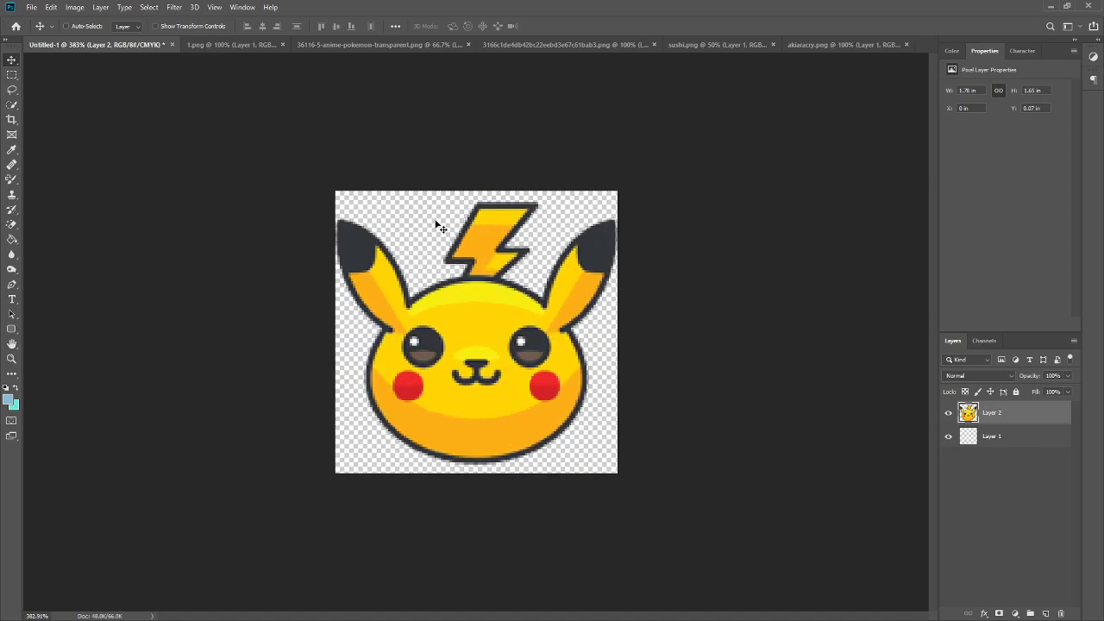
- Review the other open Pikachu images in their document tabs
left_click(347, 40)
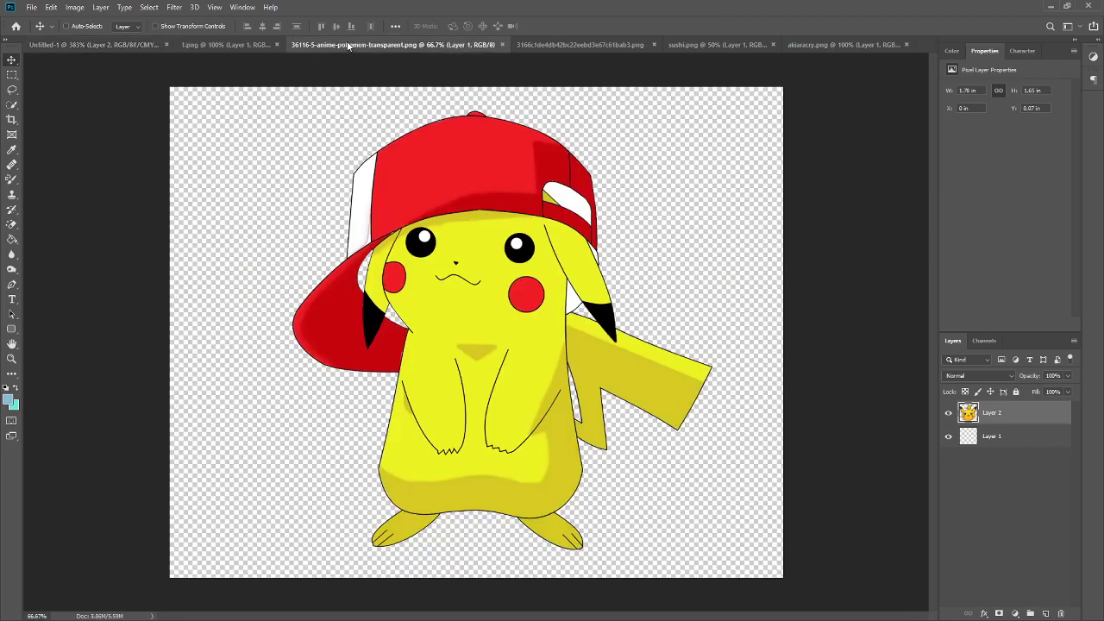
left_click(532, 44)
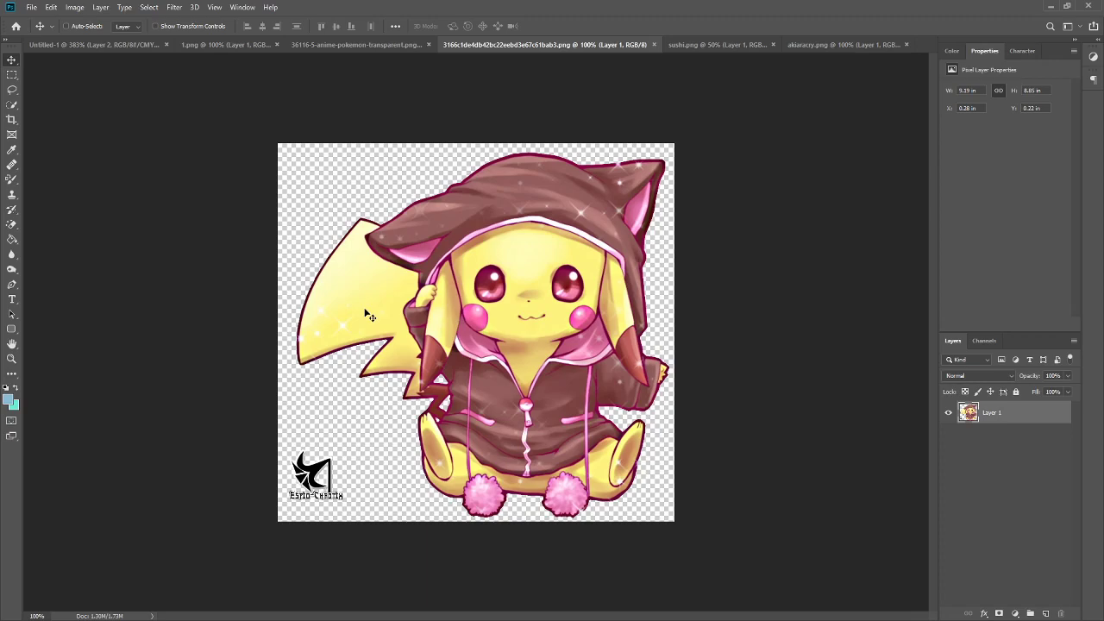
left_click(138, 44)
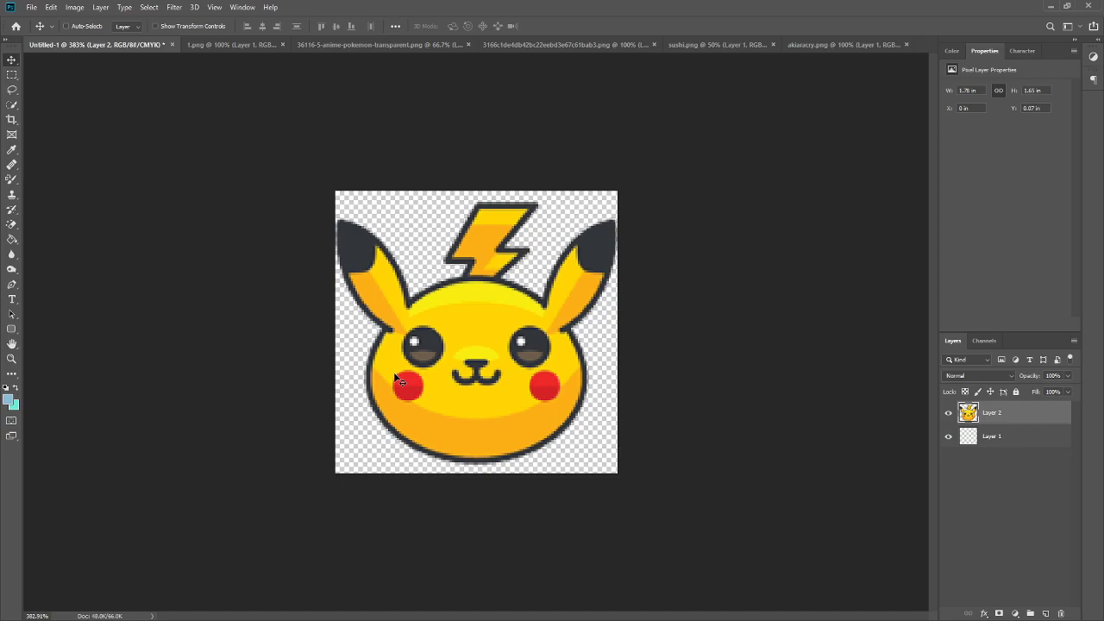
- Delete the placed Pikachu layer and close the 1.png document
key("Delete")
left_click(255, 43)
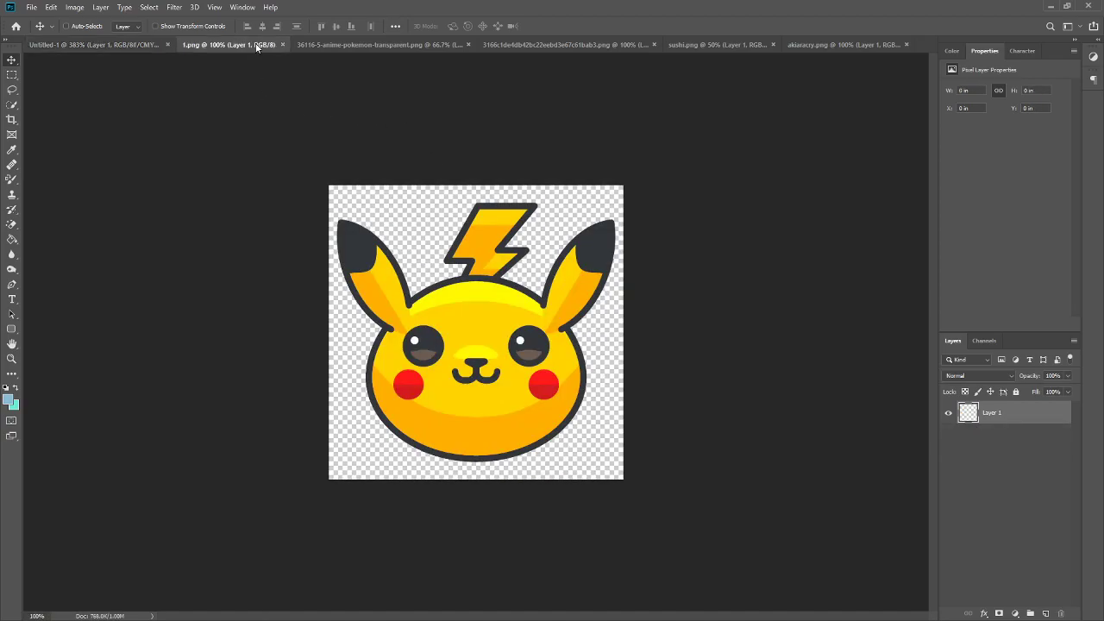
left_click(282, 44)
- Copy the capped Pikachu image into the new document and scale it down to fit the canvas
left_click_drag(500, 237, 526, 346)
key("ctrl+t")
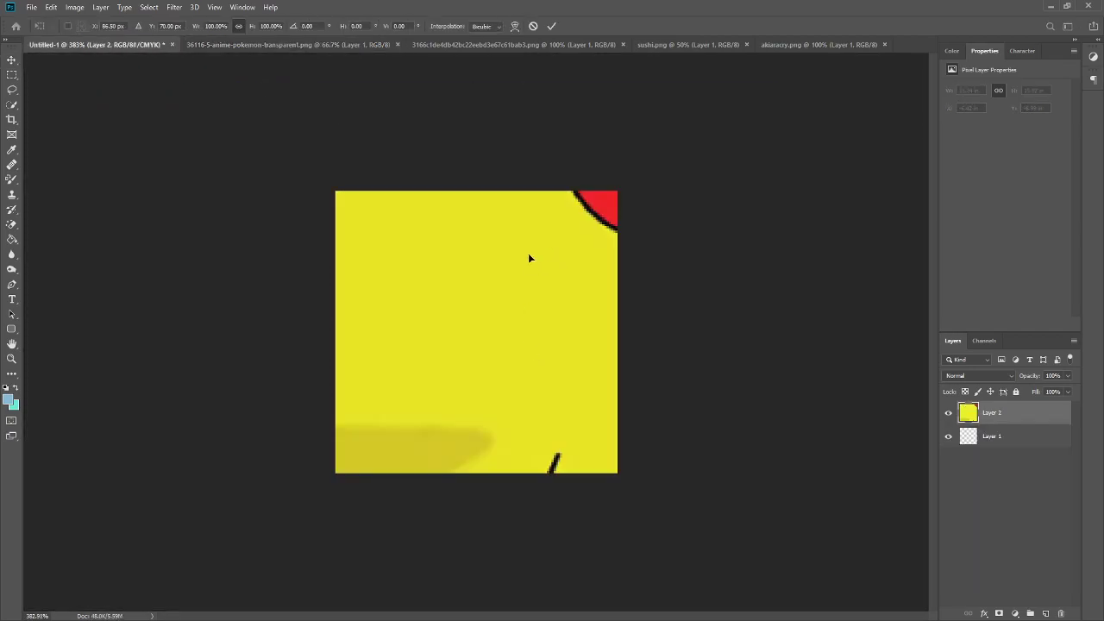
scroll(518, 284, "down", 6)
left_click_drag(469, 379, 583, 266)
scroll(695, 115, "down", 2)
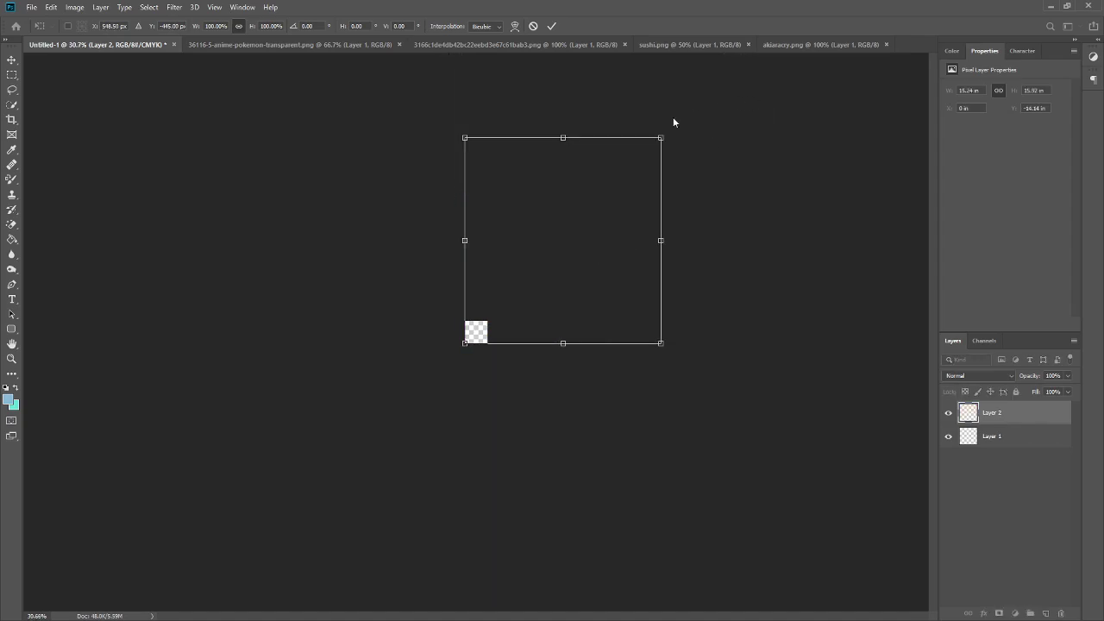
left_click_drag(661, 138, 496, 321)
scroll(570, 319, "up", 7)
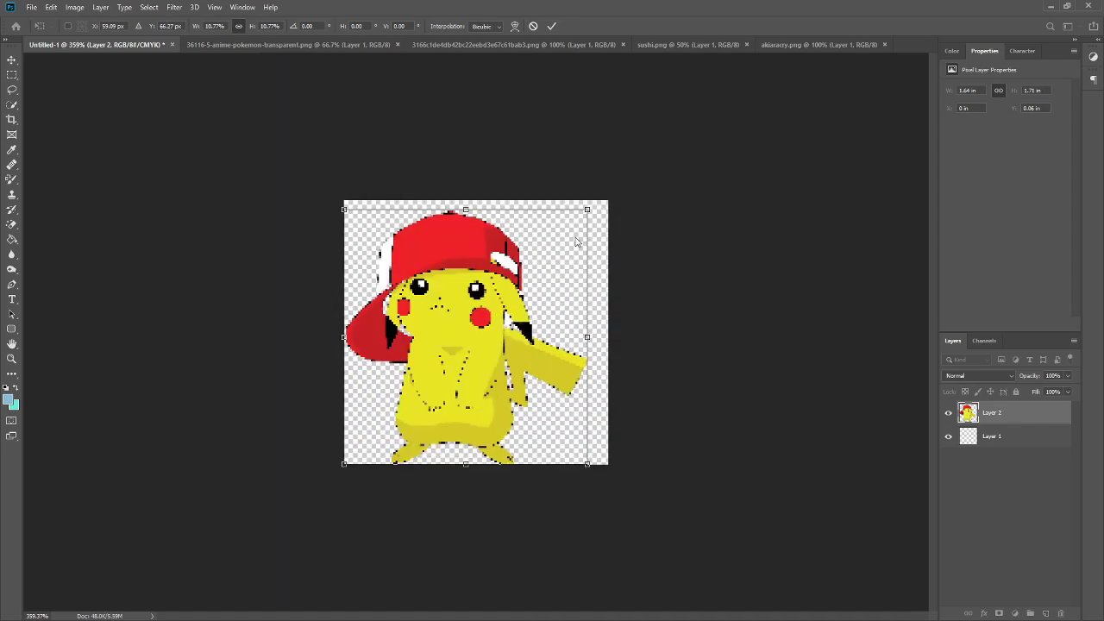
left_click_drag(587, 208, 597, 201)
left_click(555, 28)
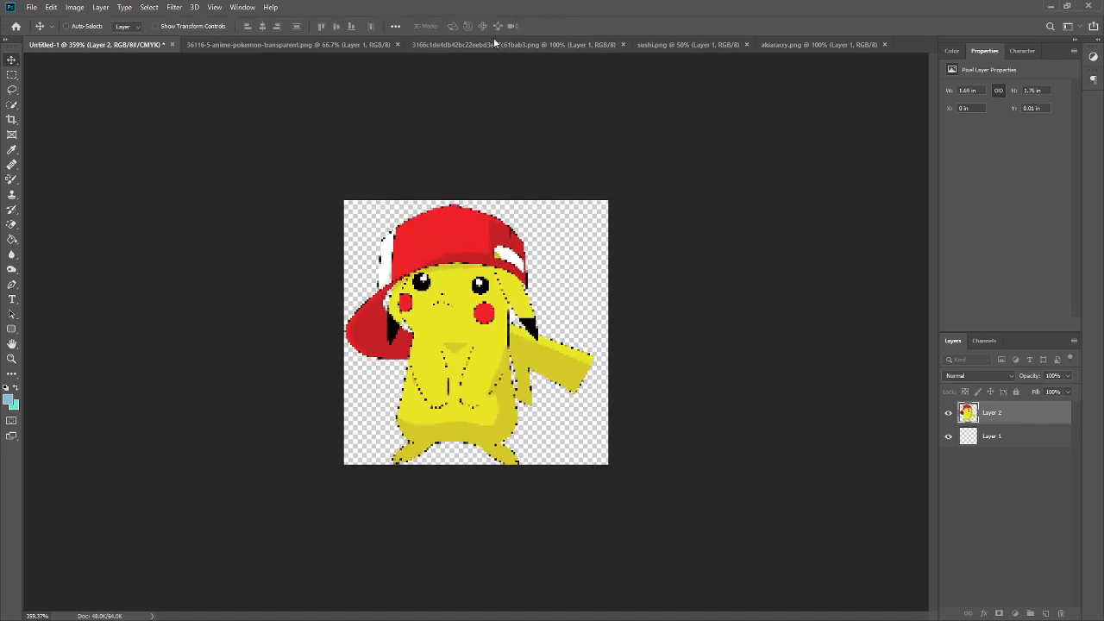
left_click(498, 44)
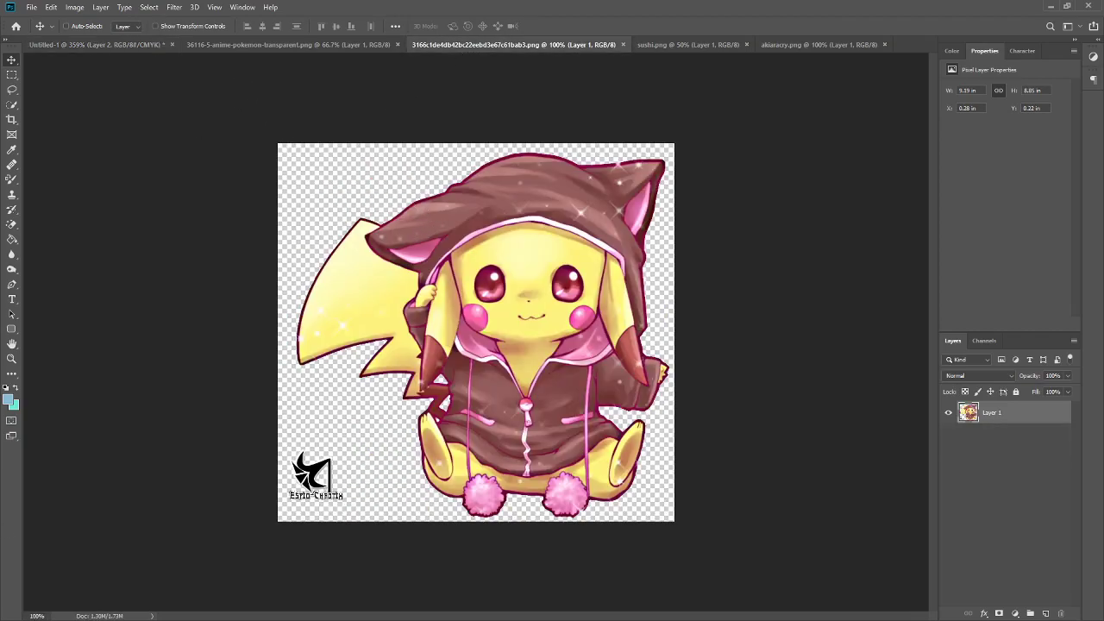
key("alt+Tab")
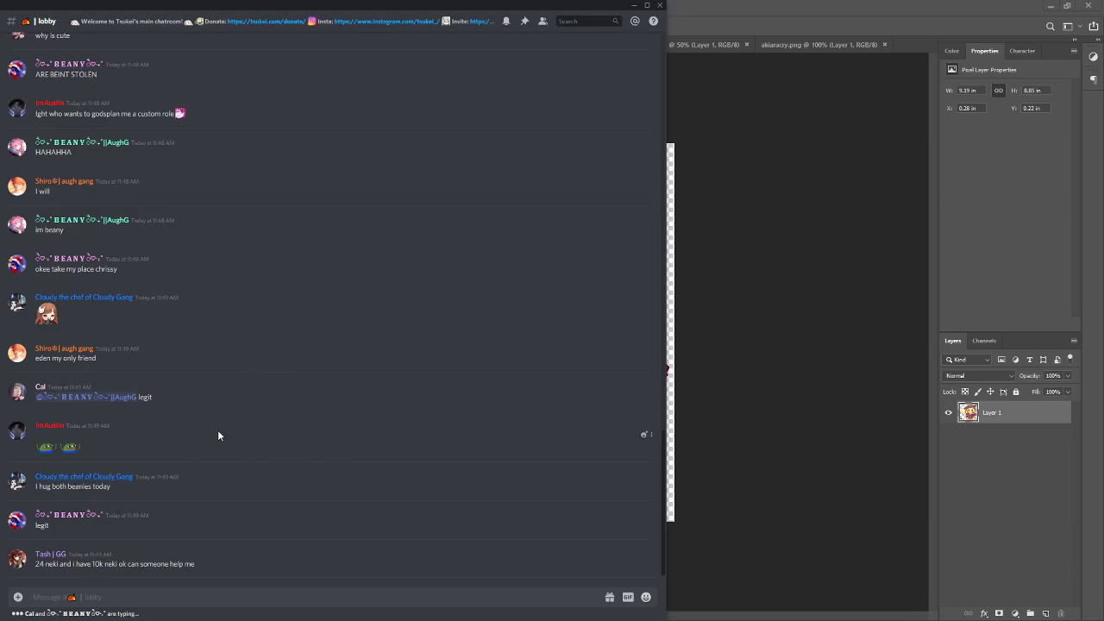
scroll(218, 436, "up", 2)
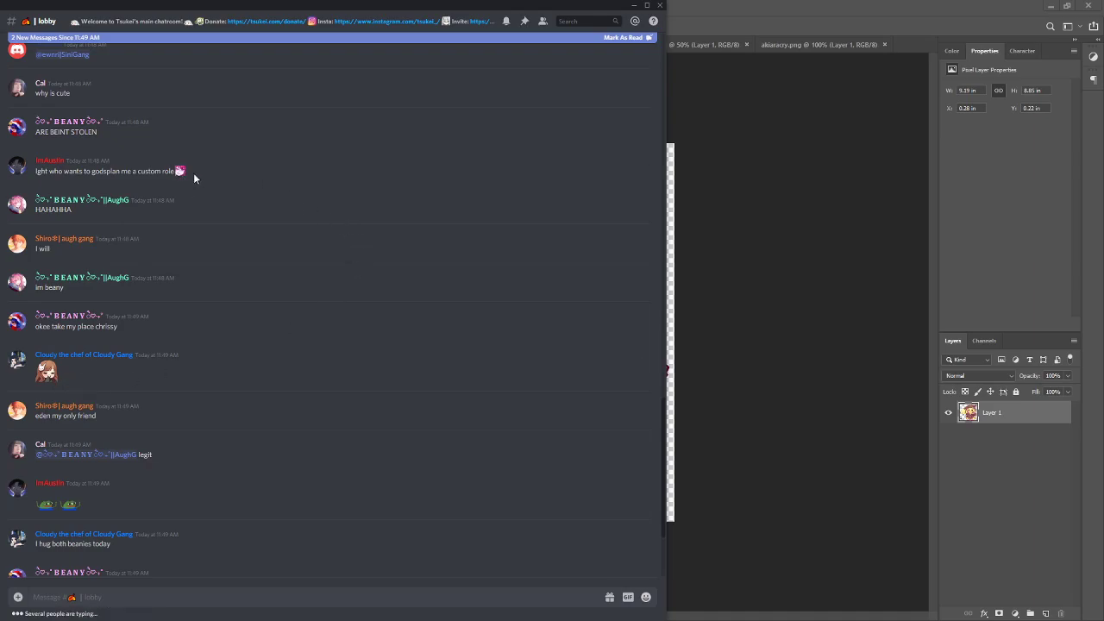
scroll(272, 363, "up", 2)
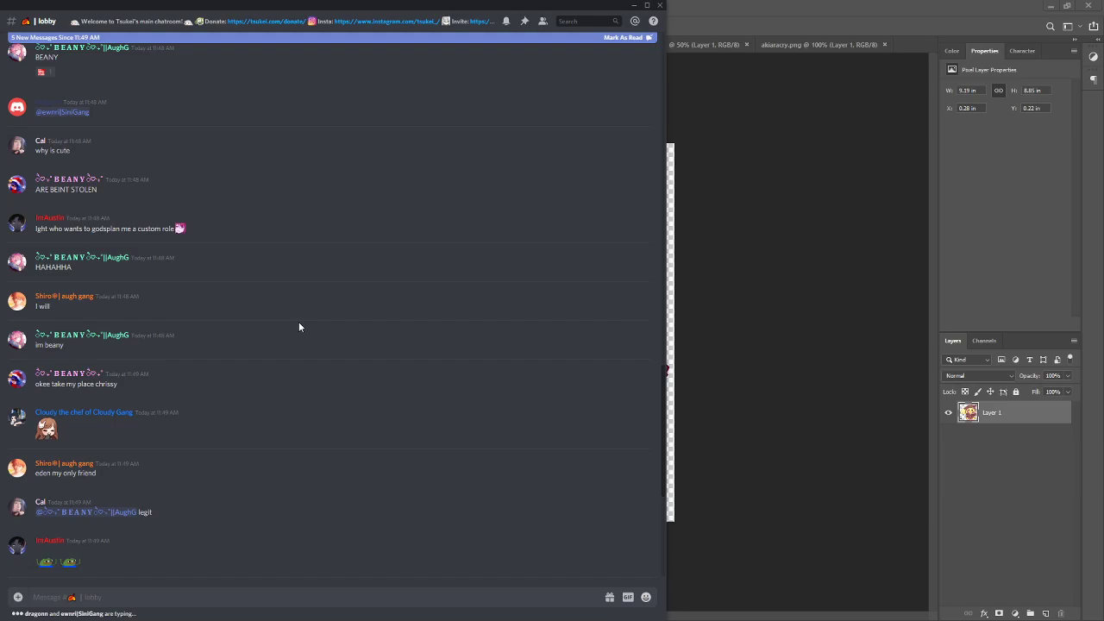
scroll(238, 462, "down", 10)
scroll(239, 463, "up", 8)
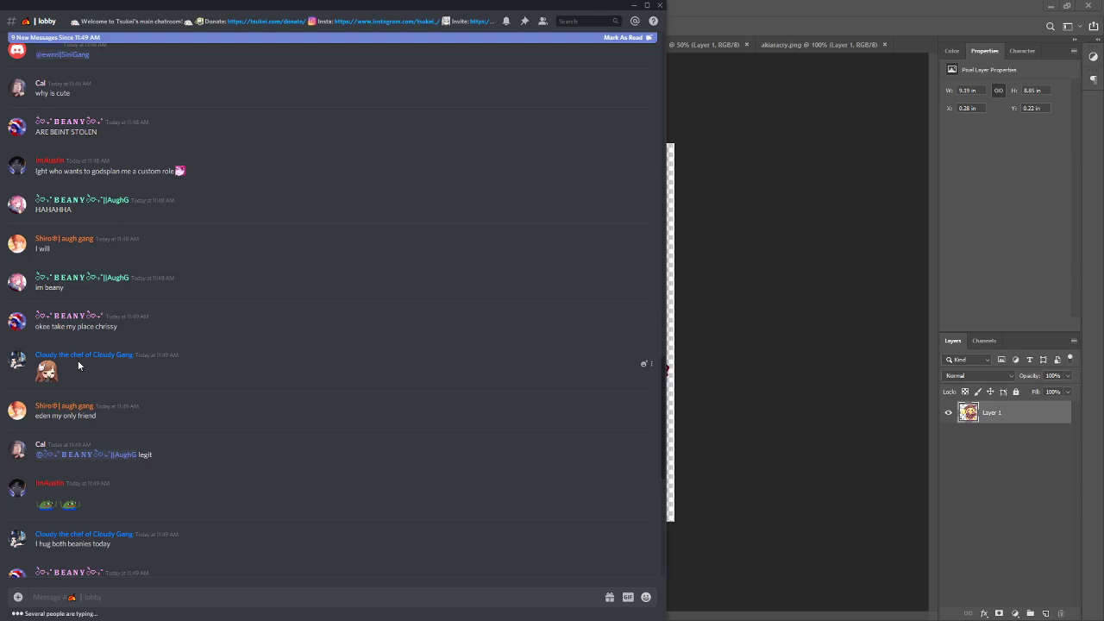
key("alt+Tab")
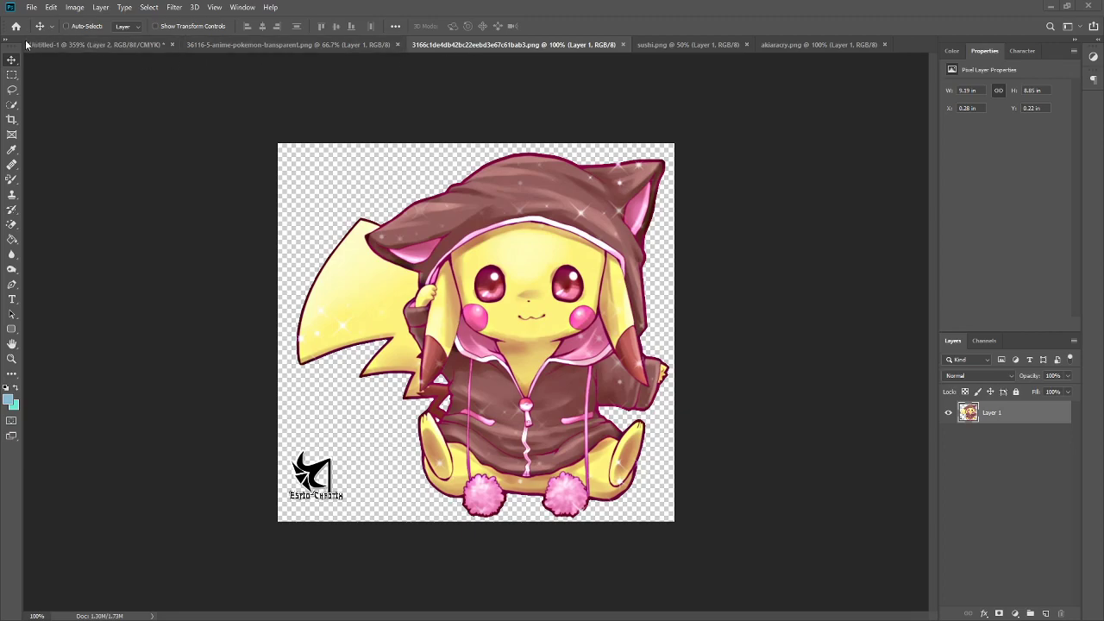
- Copy the hooded Pikachu image into the new document and scale it down toward the canvas size
left_click_drag(358, 198, 457, 323)
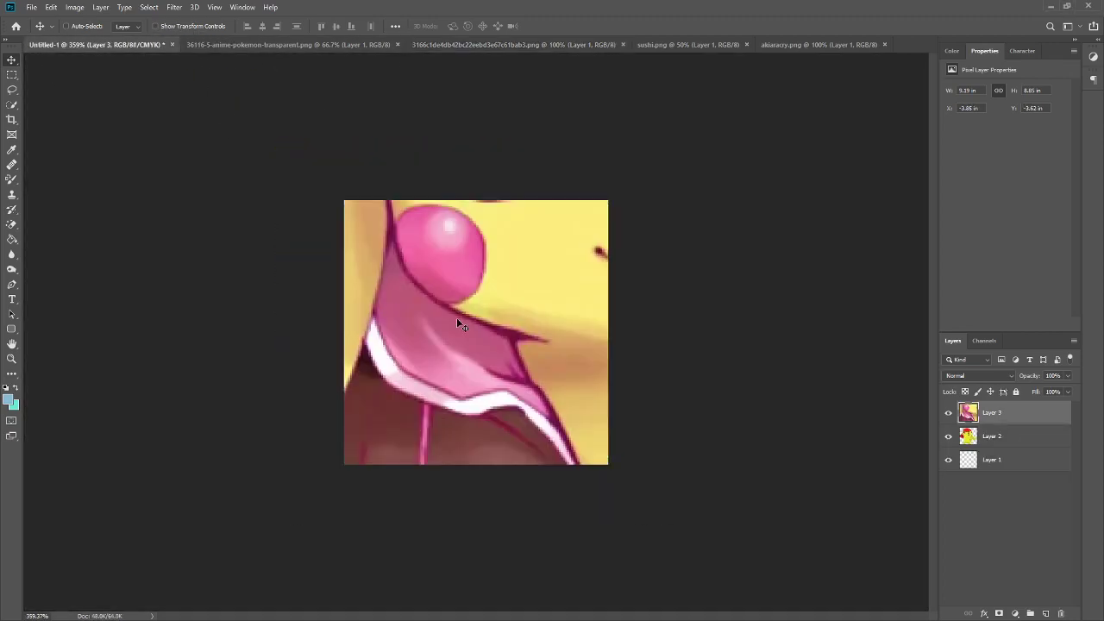
key("ctrl+t")
scroll(599, 254, "down", 12)
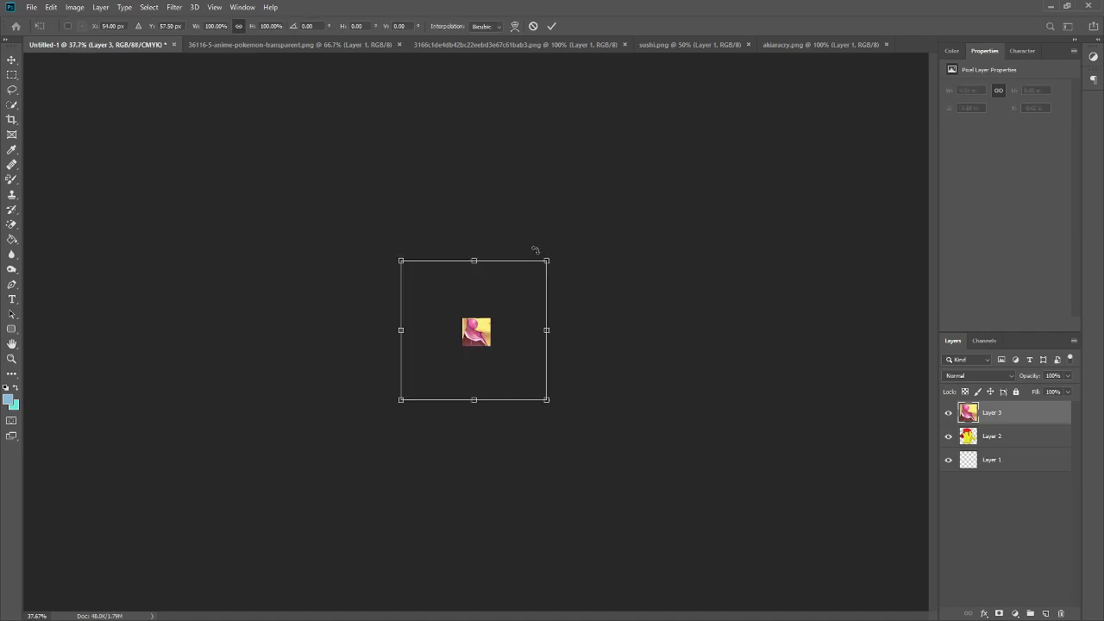
left_click_drag(546, 260, 524, 282)
left_click(551, 26)
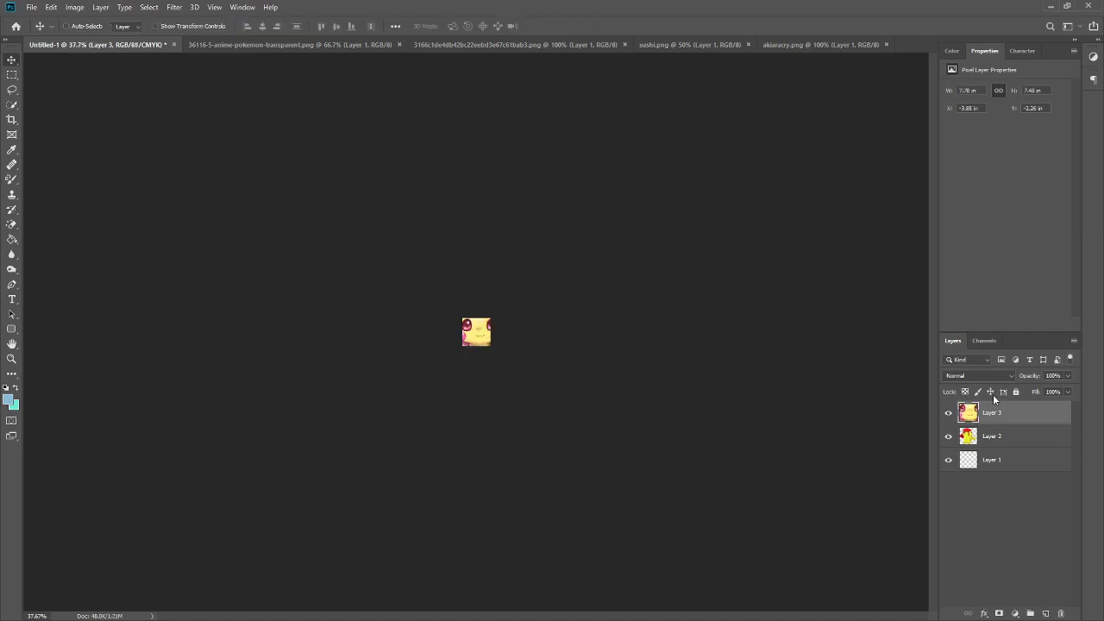
- Delete the capped Pikachu layer from the new document
left_click(948, 413)
left_click(992, 435)
scroll(481, 331, "up", 3)
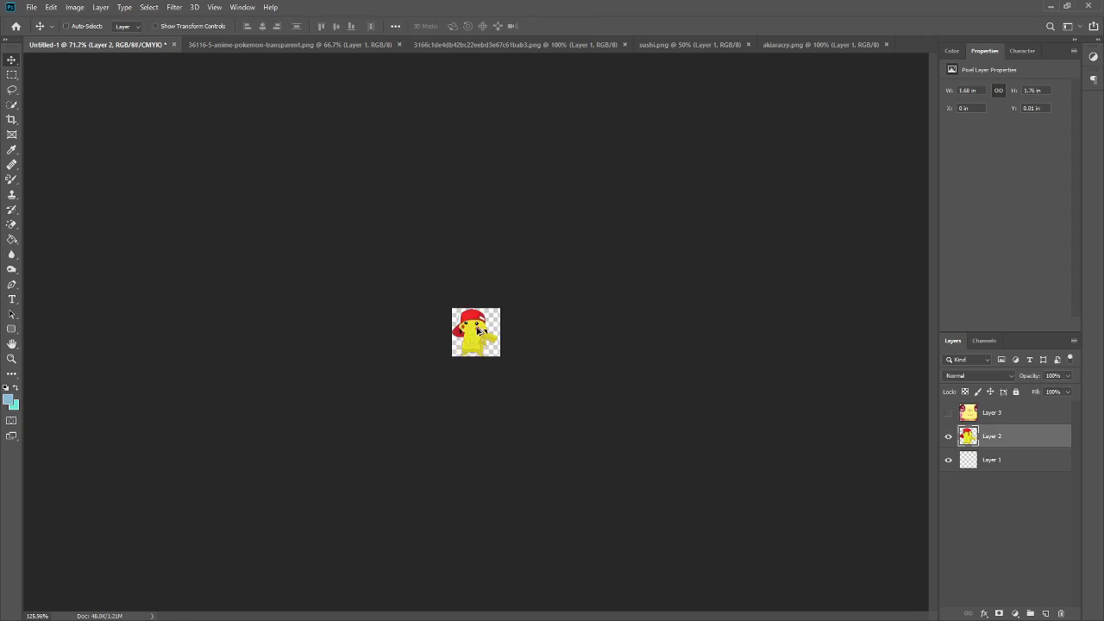
scroll(478, 329, "up", 3)
mouse_move(456, 326)
left_mouse_down()
mouse_move(467, 323)
mouse_move(471, 340)
left_mouse_up()
scroll(467, 326, "up", 5)
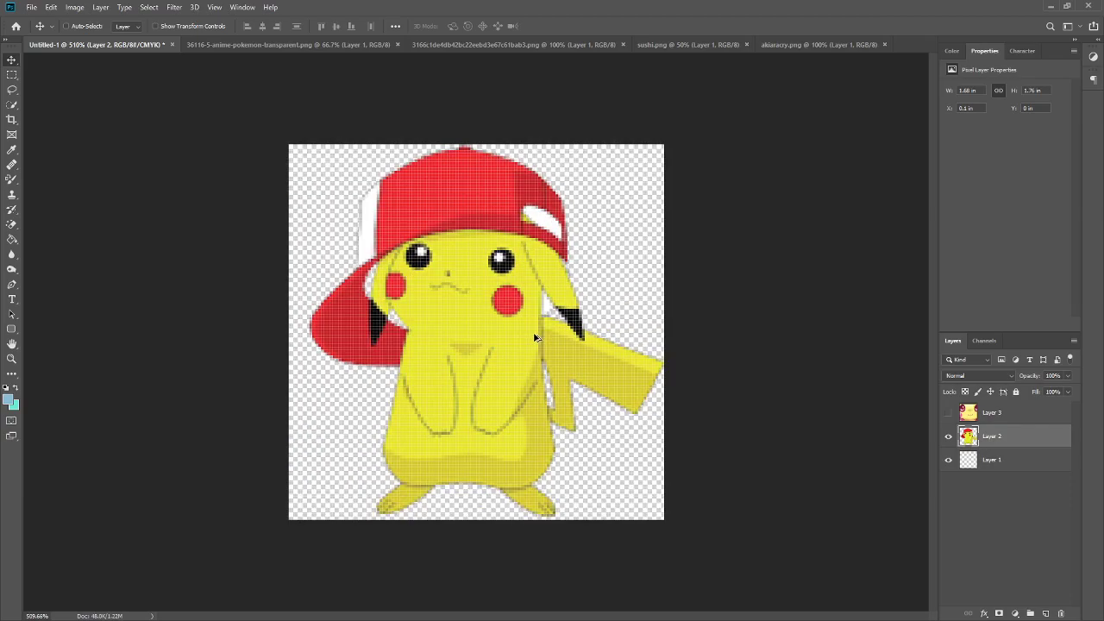
scroll(423, 269, "down", 4)
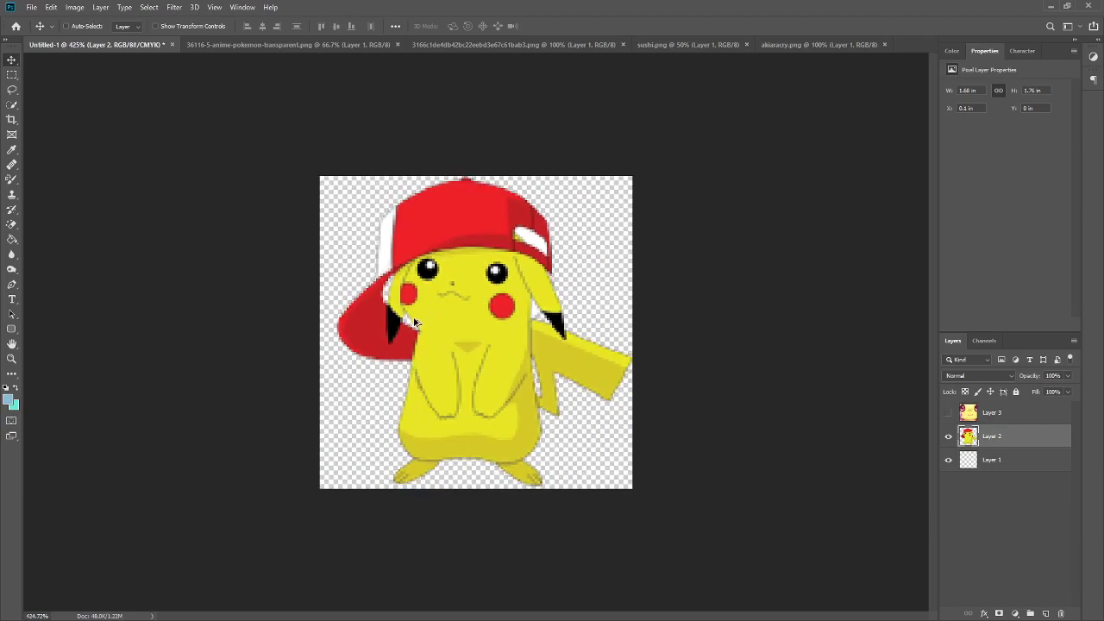
scroll(409, 319, "up", 2)
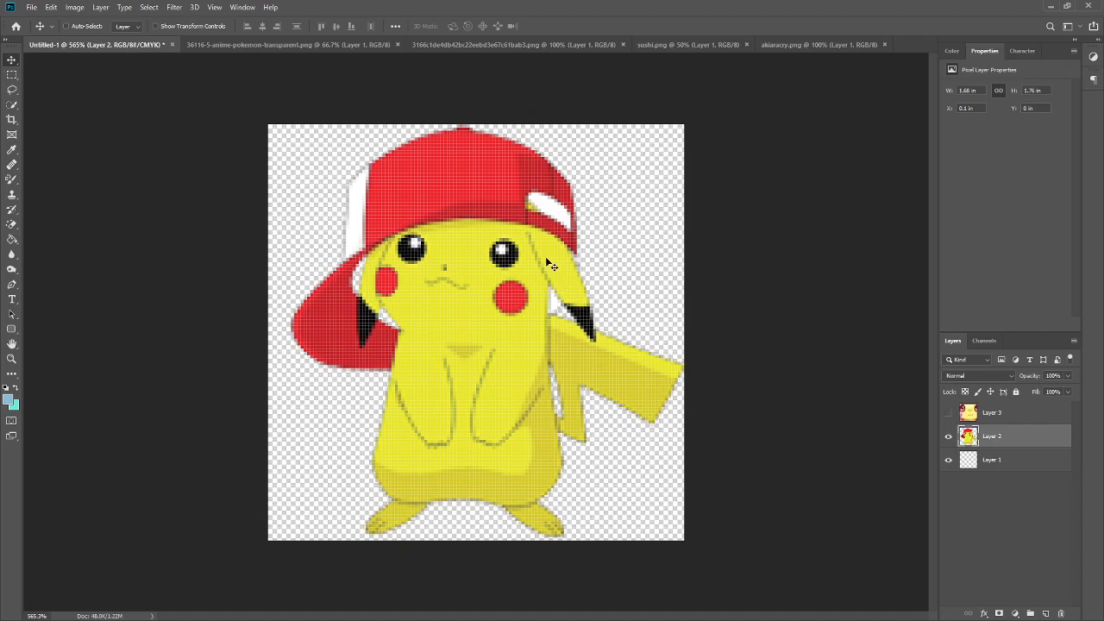
key("Delete")
- Show the hooded Pikachu layer and scale it down with Free Transform to fill the canvas
left_click(994, 415)
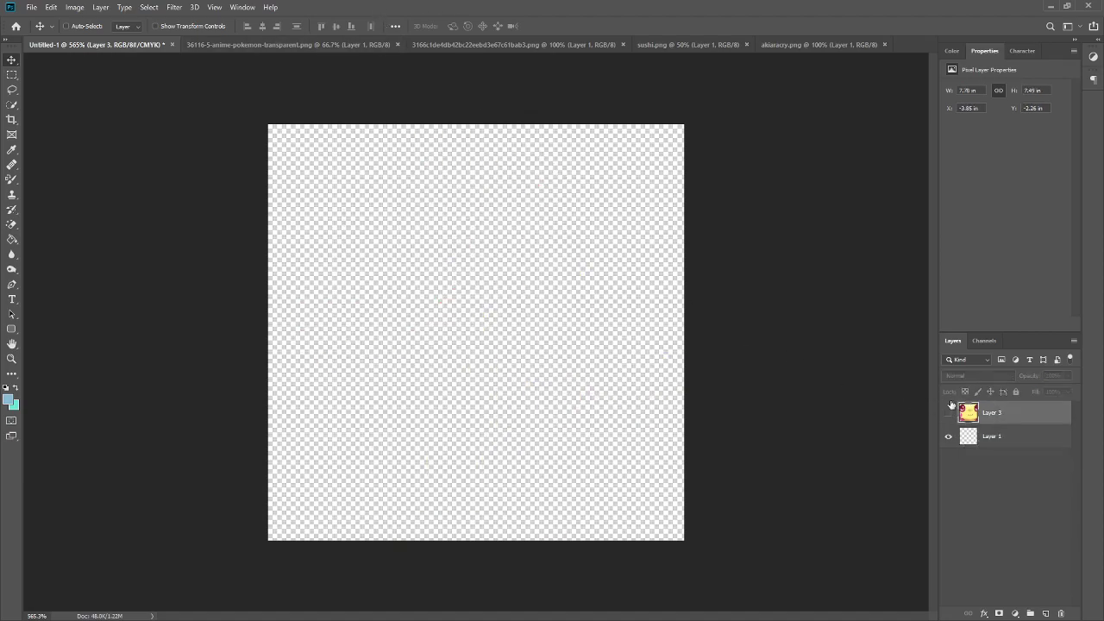
left_click(948, 412)
key("ctrl+t")
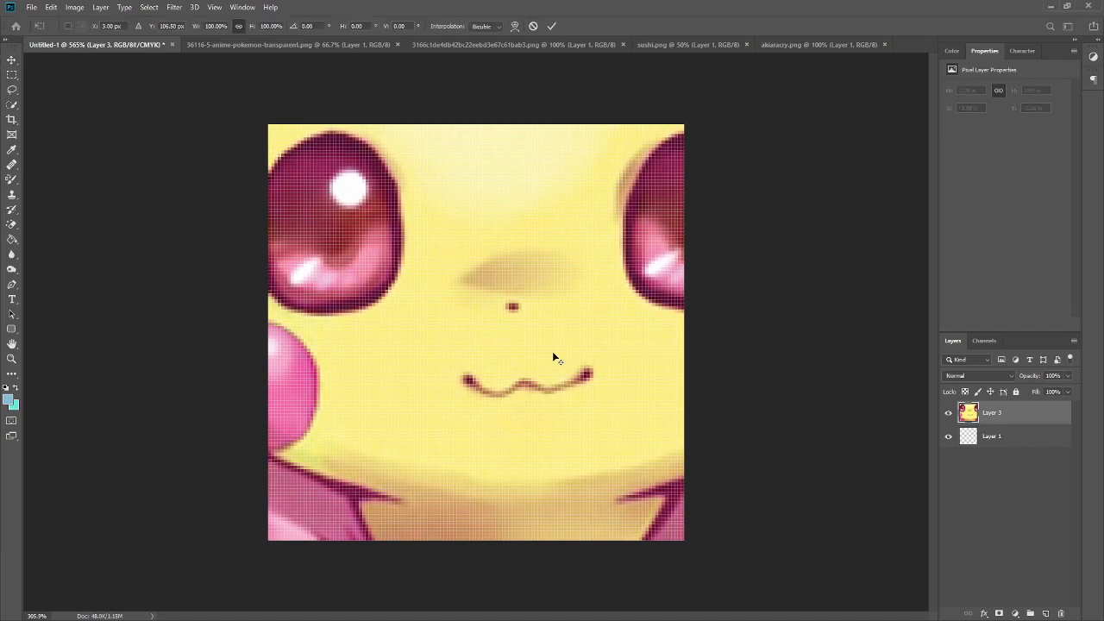
key("ctrl+0")
left_click_drag(554, 256, 452, 355)
left_click_drag(366, 392, 468, 340)
left_click_drag(518, 298, 473, 361)
left_click_drag(433, 311, 434, 296)
scroll(471, 329, "up", 8)
scroll(503, 327, "up", 1)
left_click_drag(535, 330, 493, 314)
left_click_drag(613, 158, 575, 197)
left_click_drag(513, 300, 516, 298)
left_click_drag(503, 312, 535, 316)
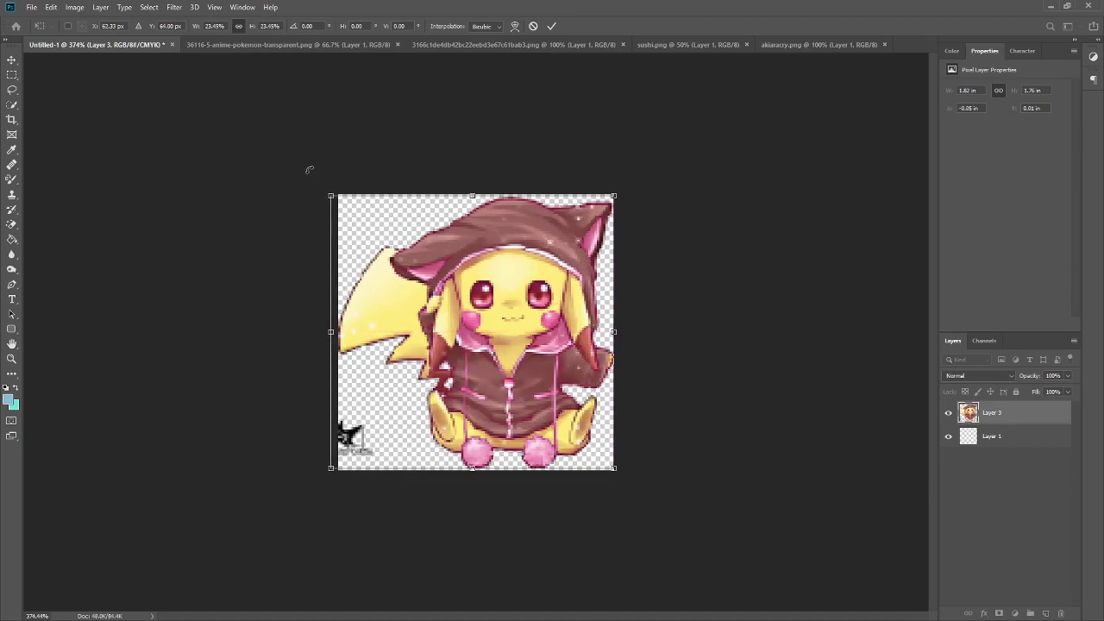
left_click_drag(330, 196, 337, 202)
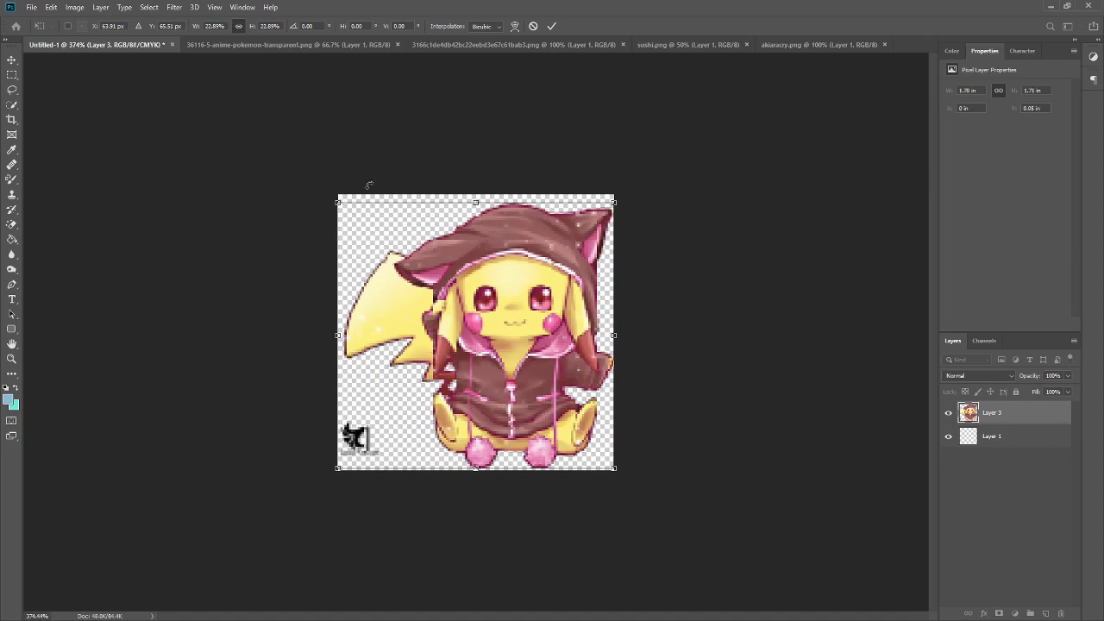
left_click(551, 26)
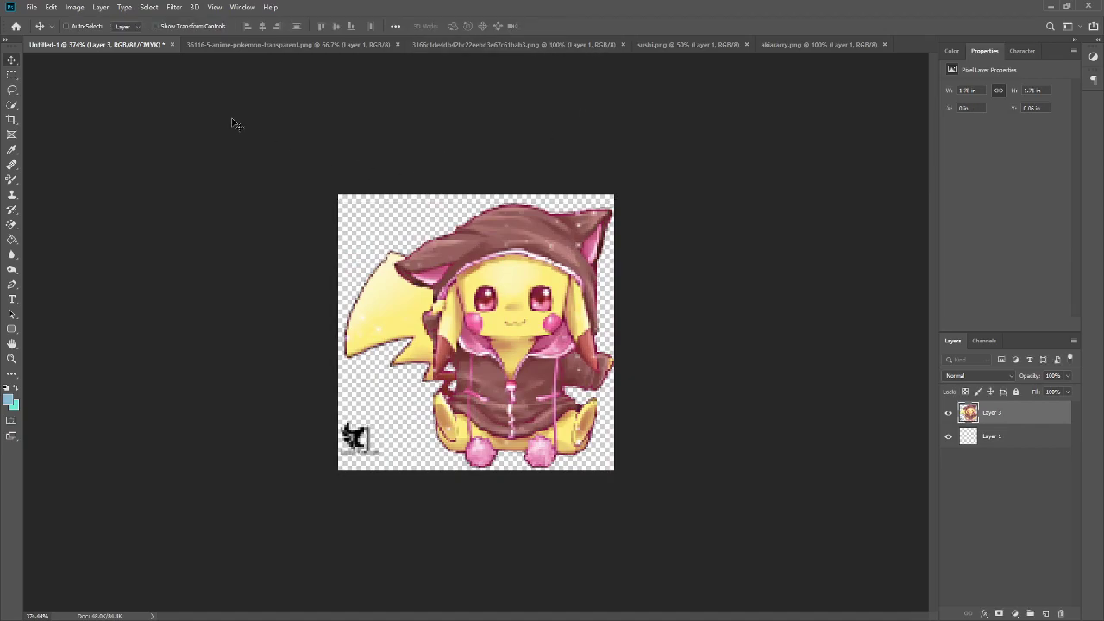
- Lasso the watermark in the hooded Pikachu's lower-left corner, erase it, and deselect
left_click(11, 90)
mouse_move(369, 406)
left_mouse_down()
mouse_move(312, 406)
mouse_move(344, 504)
mouse_move(396, 438)
mouse_move(369, 407)
left_mouse_up()
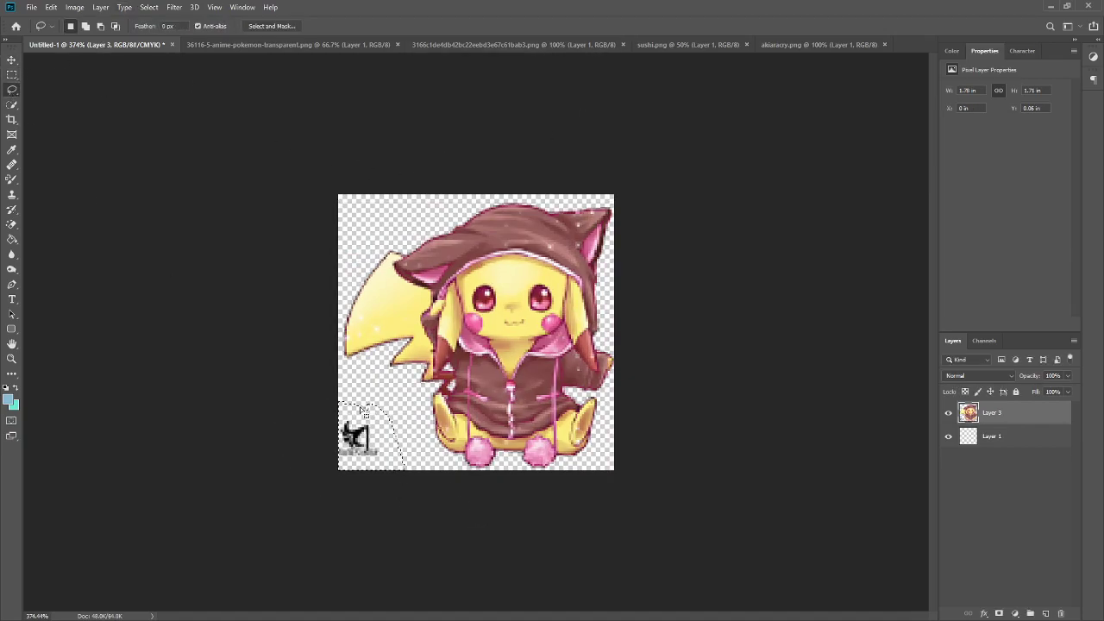
key("Delete")
left_click(11, 60)
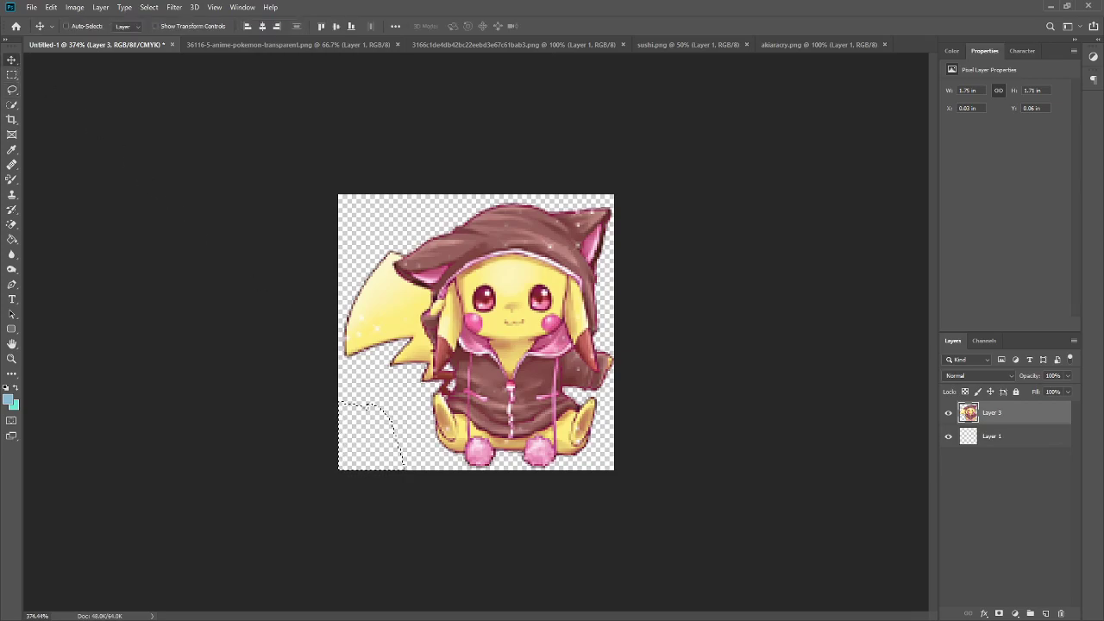
left_click(12, 75)
right_click(101, 152)
left_click(419, 270)
right_click(418, 272)
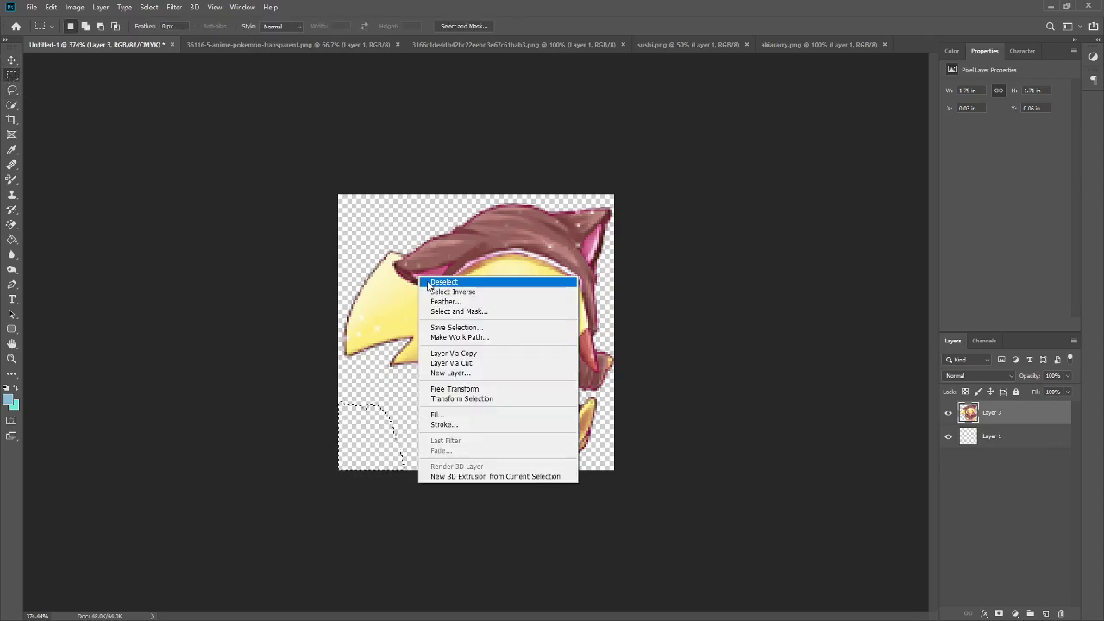
left_click(430, 282)
- Close the two Pikachu source documents and switch to the sushi image
scroll(544, 422, "down", 10)
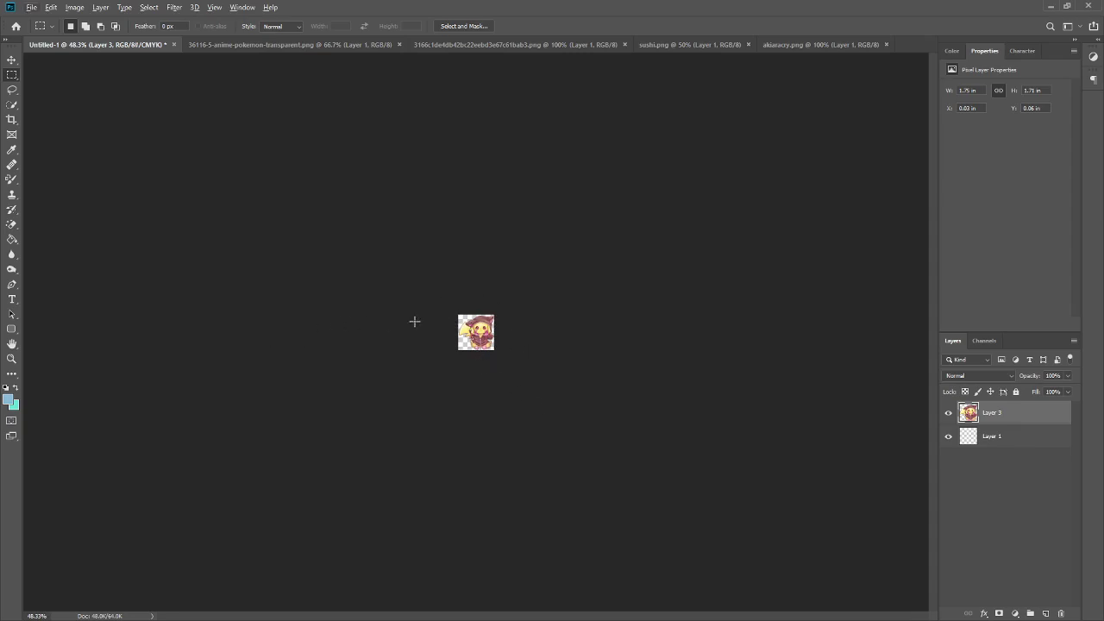
scroll(414, 322, "down", 2)
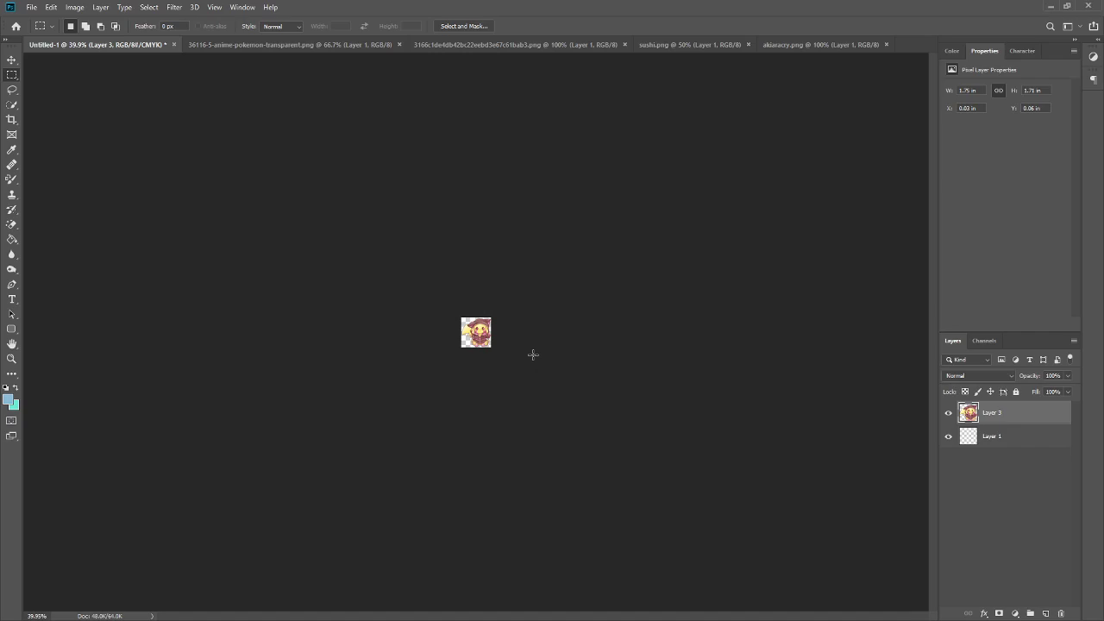
scroll(503, 432, "up", 5)
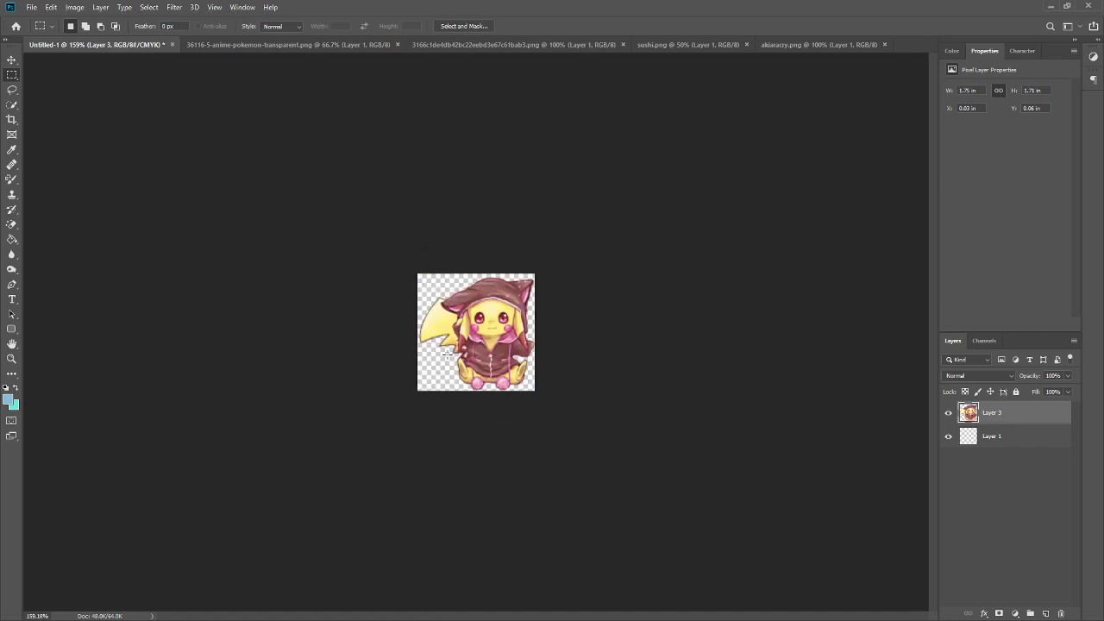
scroll(448, 367, "up", 2)
left_click(437, 46)
left_click(397, 44)
left_click(396, 44)
left_click(256, 49)
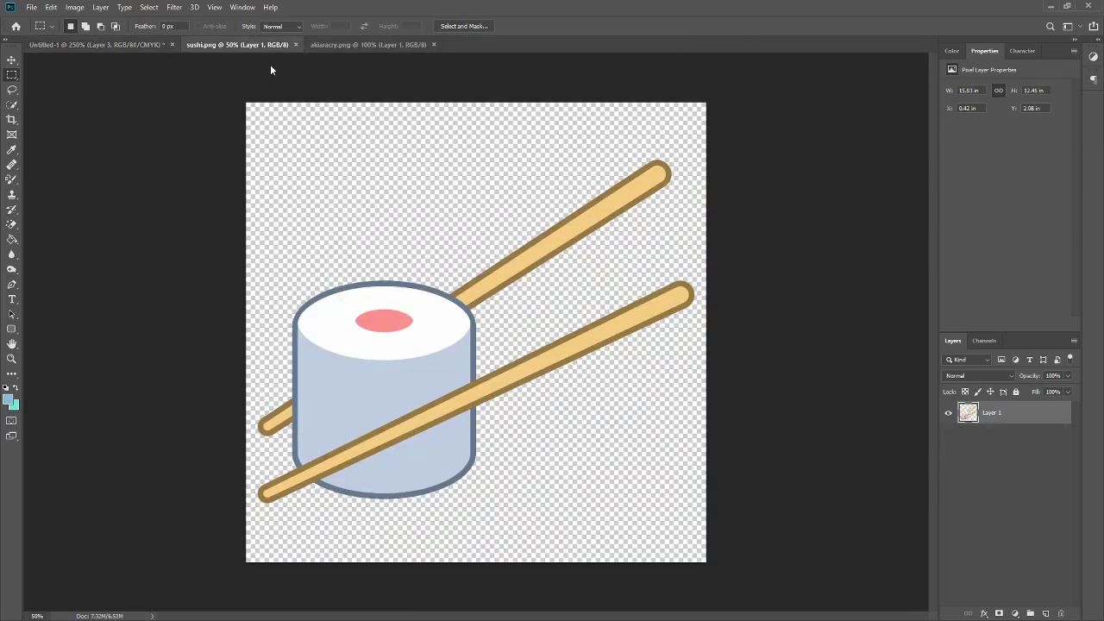
- Copy the sushi image into the new document as a layer
scroll(404, 301, "down", 2)
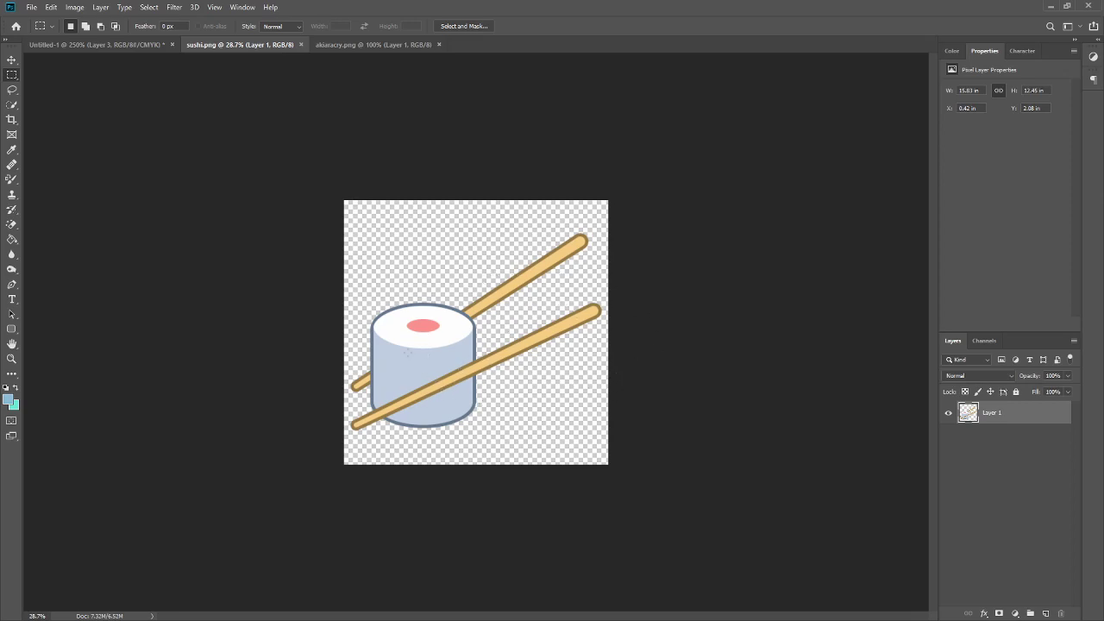
key("v")
mouse_move(419, 352)
left_mouse_down()
mouse_move(86, 49)
mouse_move(428, 333)
left_mouse_up()
- Delete the hooded Pikachu layer and the empty background layer
left_click(1005, 441)
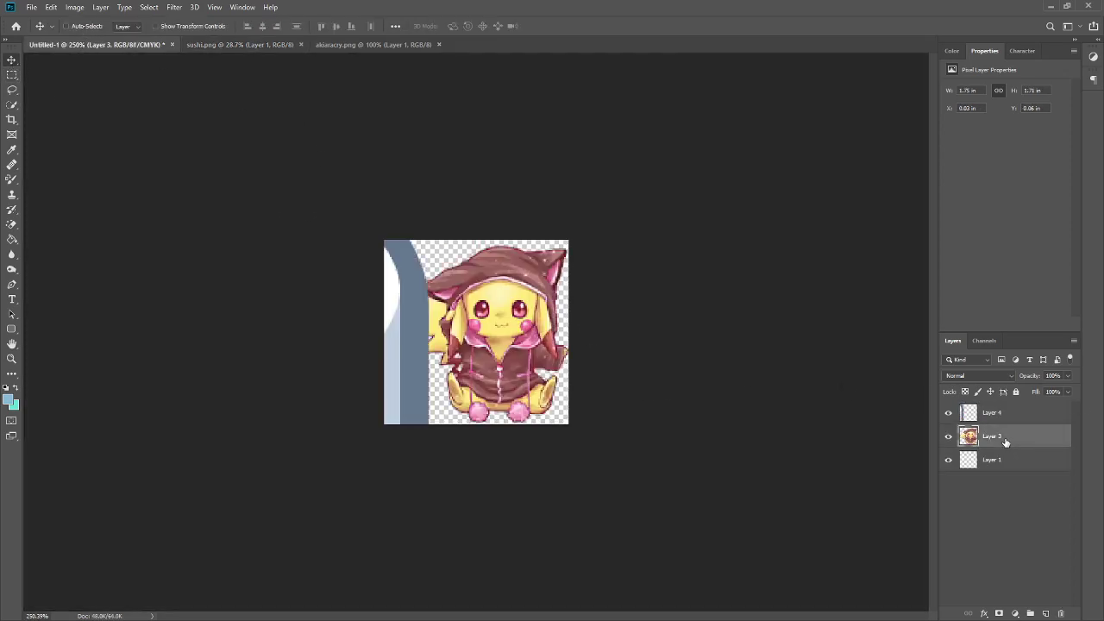
key("Delete")
key("Delete")
- Scale the sushi layer down with Free Transform so it fits the canvas width
key("ctrl+t")
key("ctrl+0")
left_click_drag(457, 367, 570, 288)
left_click_drag(697, 160, 561, 283)
scroll(538, 305, "up", 5)
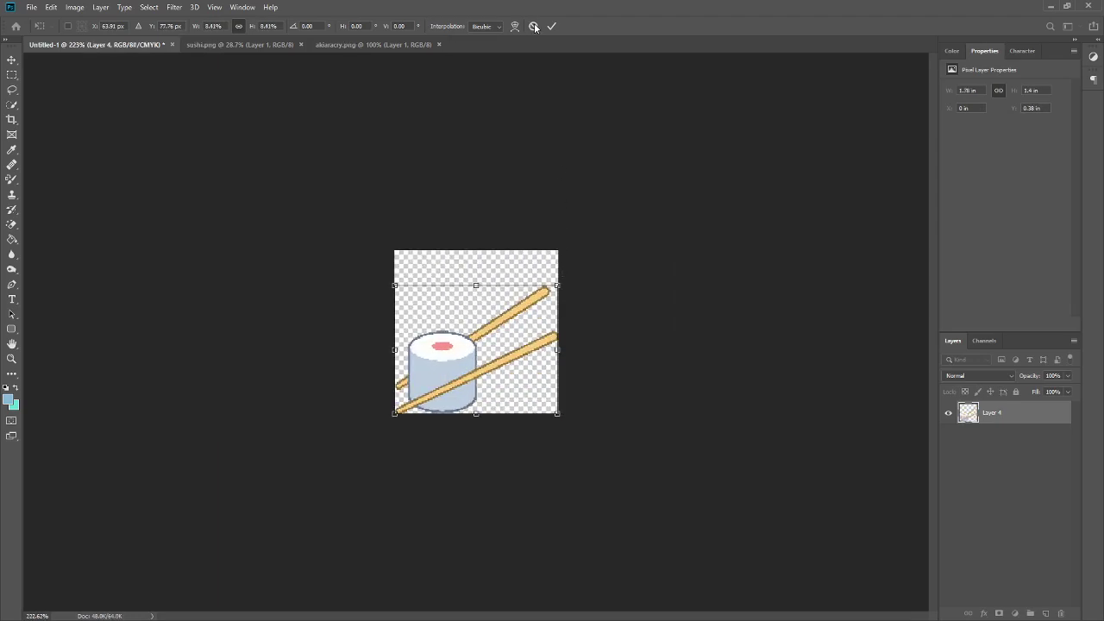
left_click(551, 26)
- Move the sushi layer up to center it vertically on the canvas
left_click_drag(433, 354, 449, 340)
scroll(467, 415, "down", 2)
scroll(466, 427, "down", 2)
scroll(459, 449, "down", 3)
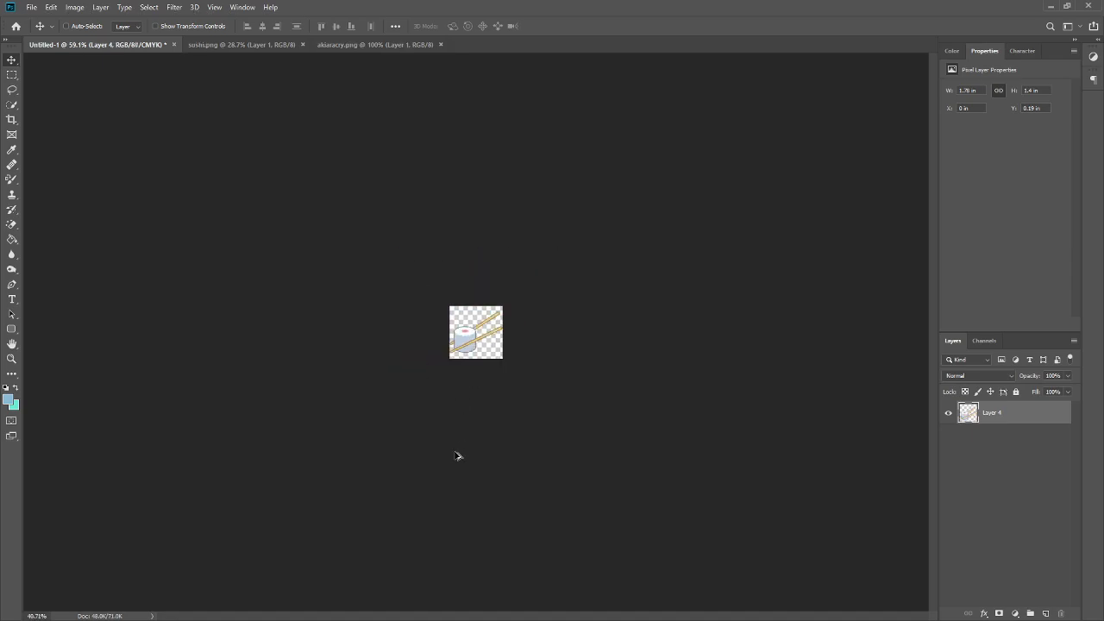
scroll(459, 446, "up", 1)
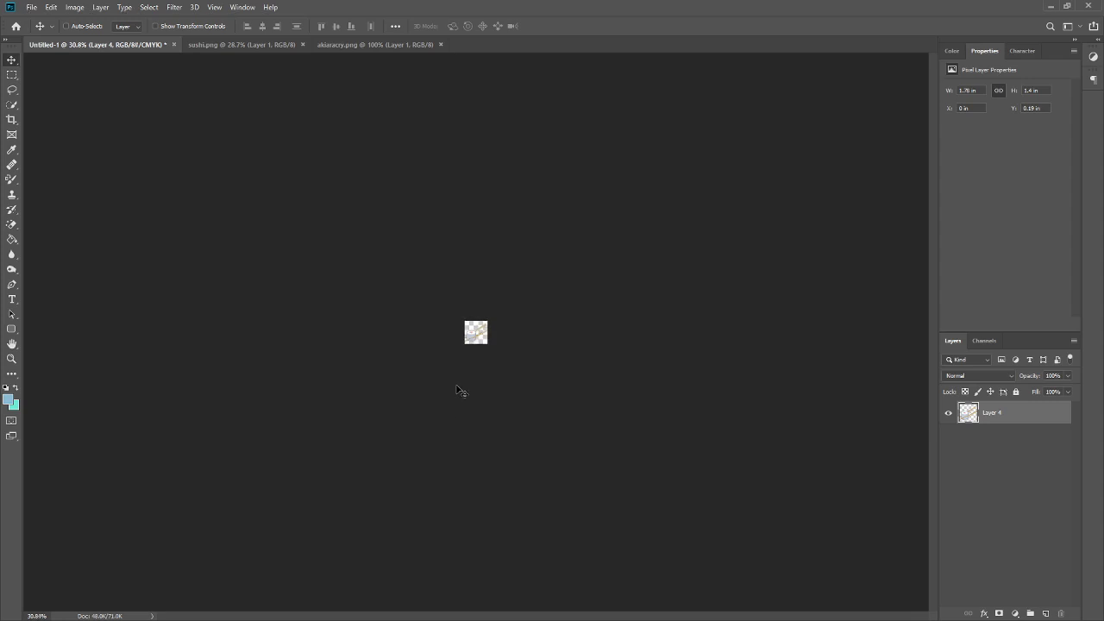
scroll(492, 345, "up", 6)
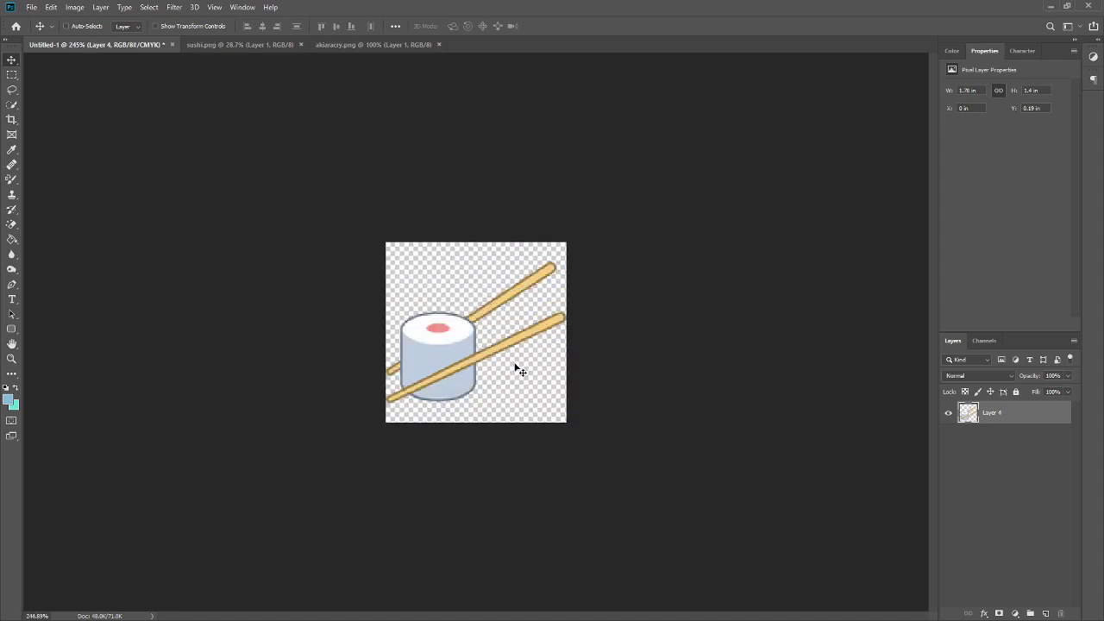
scroll(431, 492, "down", 7)
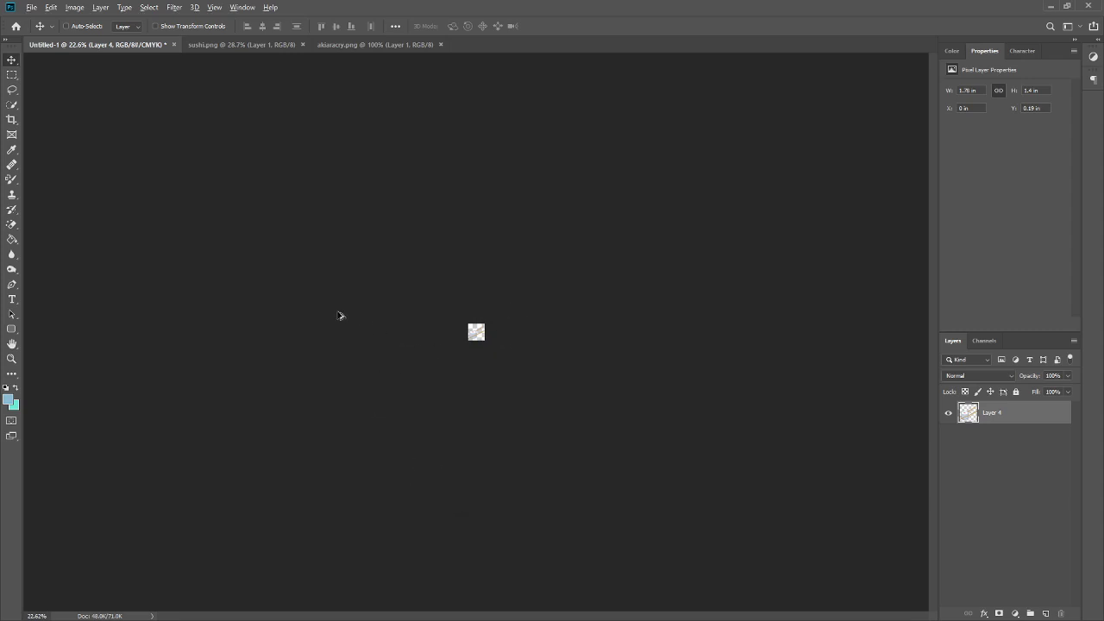
scroll(350, 321, "up", 3)
- Copy the crying girl image from akiaracry.png into the new document and delete the sushi layer
left_click(334, 46)
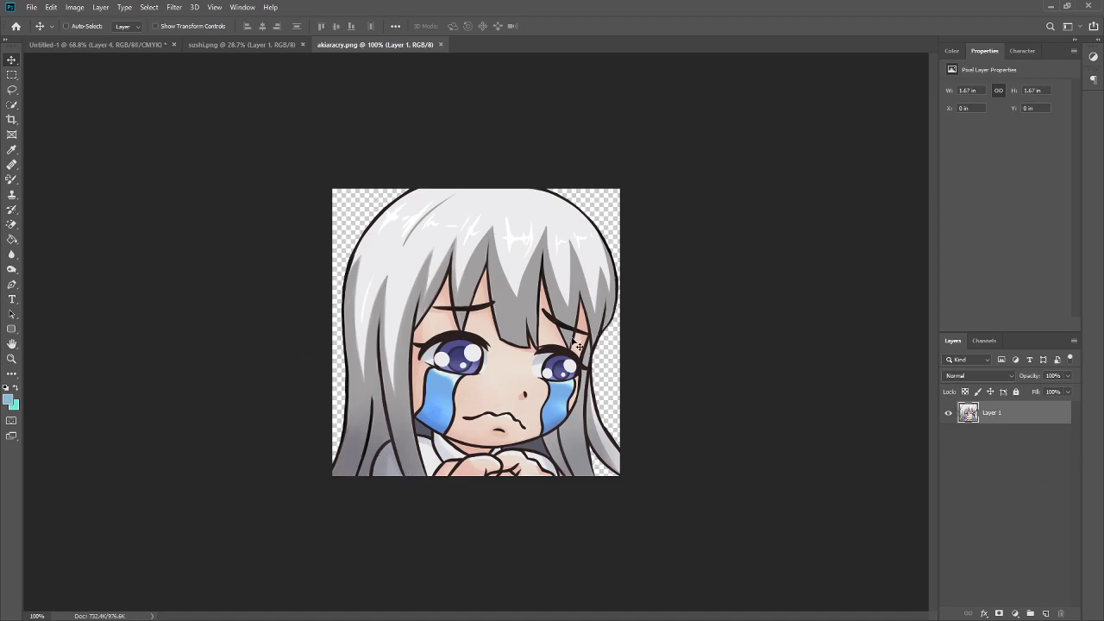
left_click_drag(442, 290, 486, 316)
left_click(1012, 437)
key("Delete")
- Scale the crying girl layer down with Free Transform to fill the canvas
key("ctrl+t")
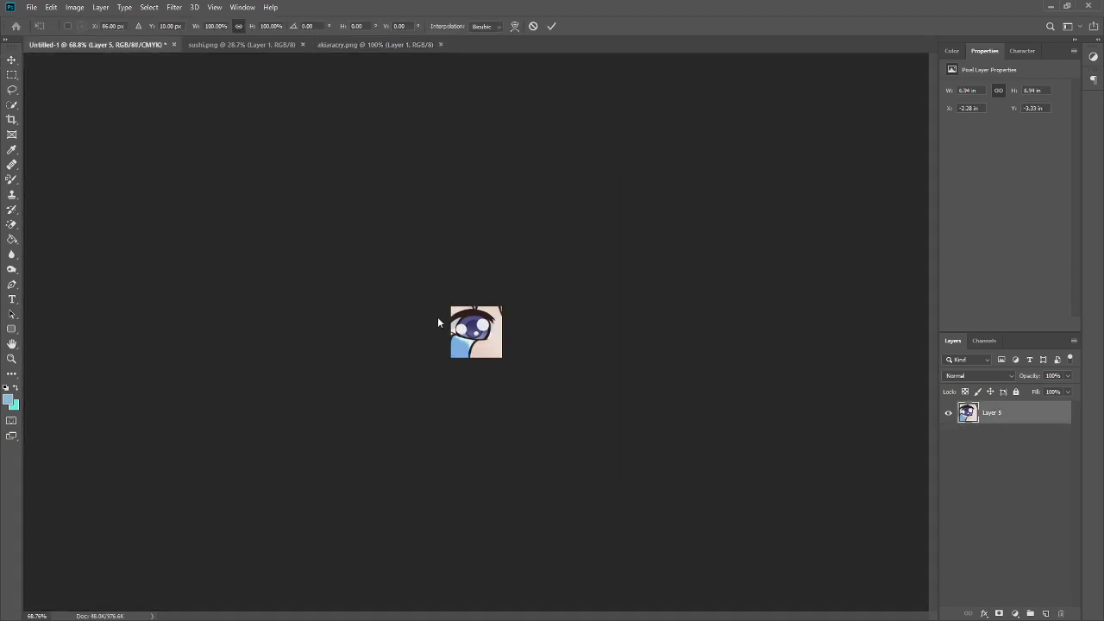
left_click_drag(438, 367, 505, 313)
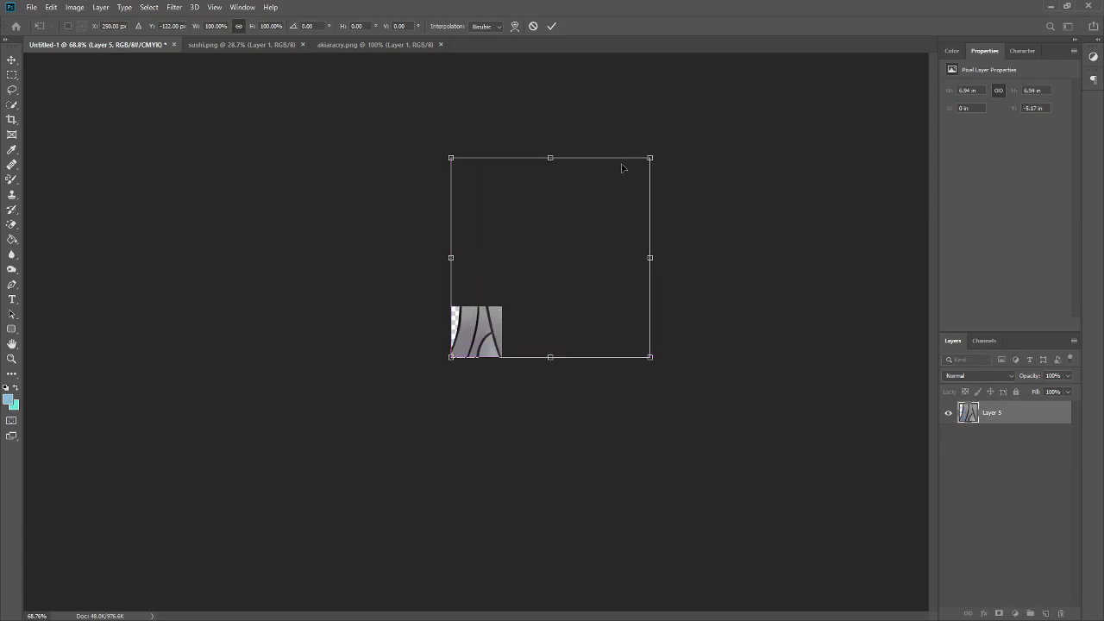
left_click_drag(650, 160, 502, 307)
scroll(552, 277, "up", 5)
scroll(559, 274, "up", 3)
left_click_drag(640, 168, 642, 167)
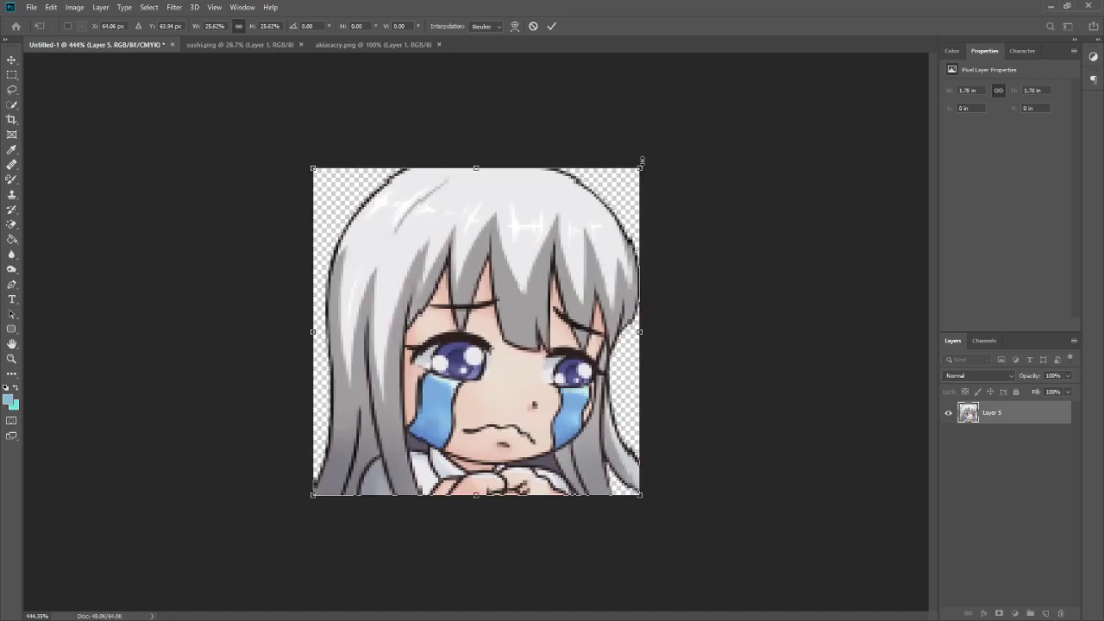
left_click(551, 26)
- Zoom to examine the finished canvas and the opened 1.png image
scroll(546, 346, "down", 5)
scroll(546, 346, "down", 4)
scroll(543, 349, "down", 2)
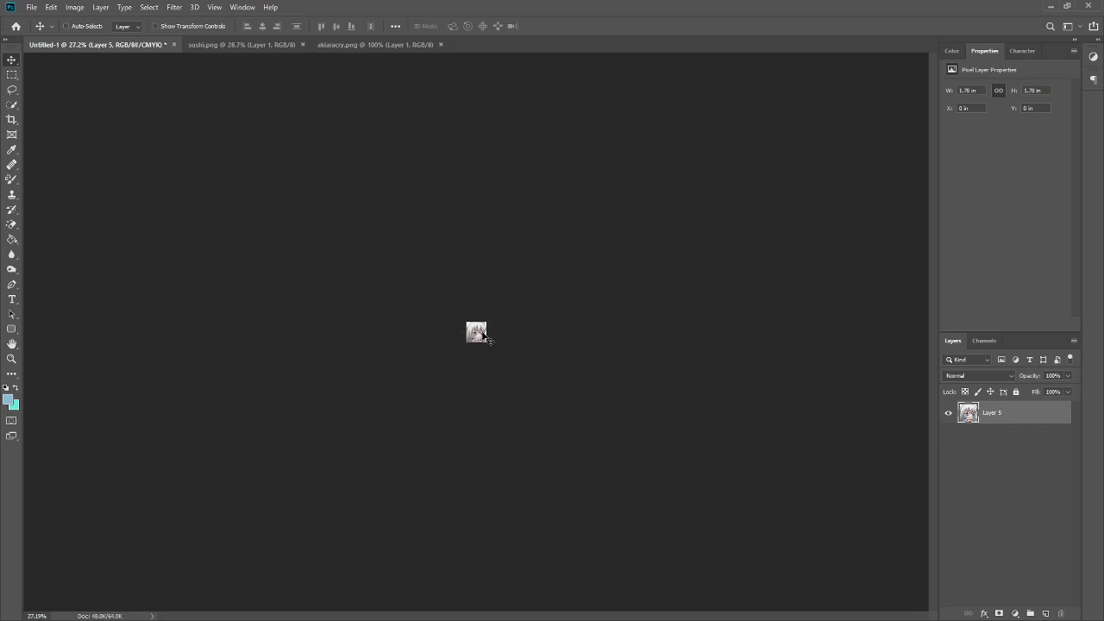
scroll(461, 392, "up", 8)
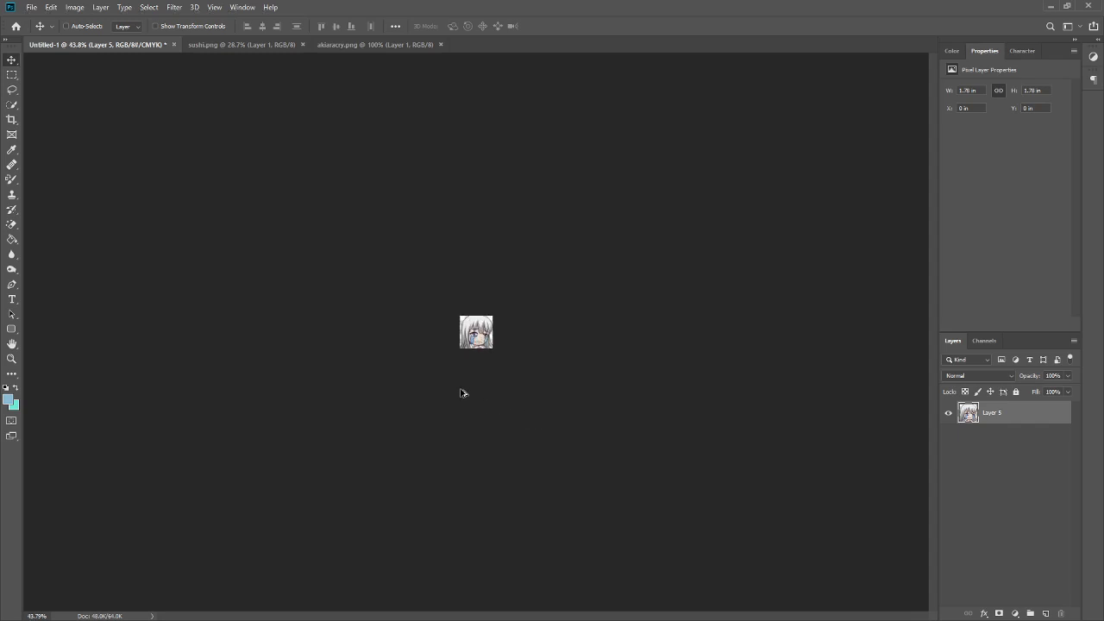
scroll(460, 399, "up", 3)
scroll(457, 404, "down", 3)
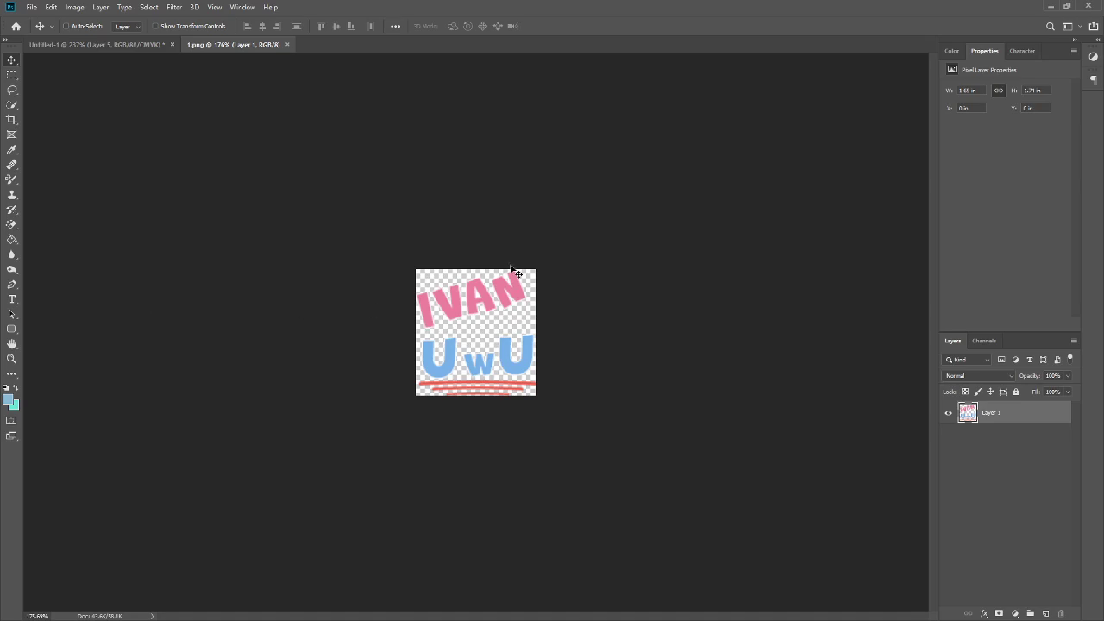
scroll(468, 384, "up", 10)
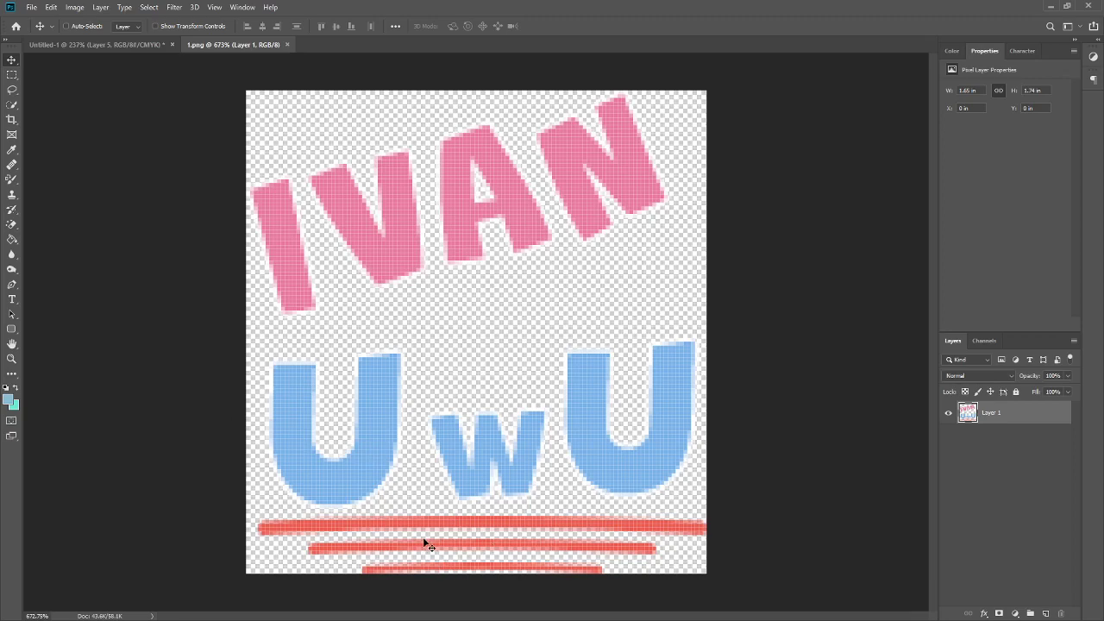
scroll(425, 545, "down", 5)
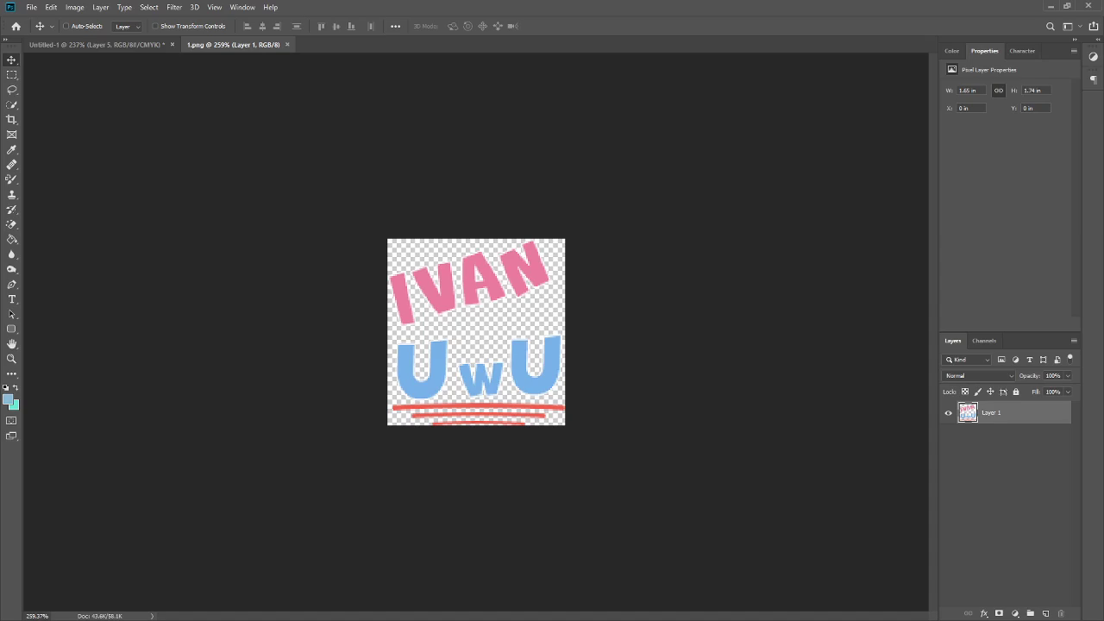
- Switch to Discord to check the media channel, then move its window aside
key("alt+Tab")
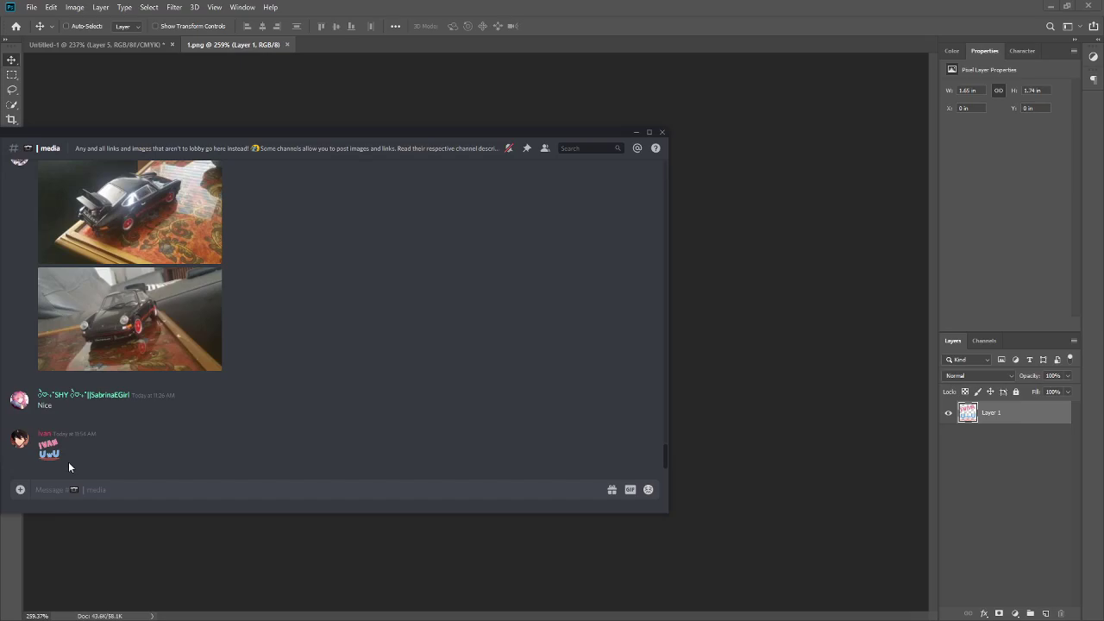
left_click_drag(285, 133, 0, 160)
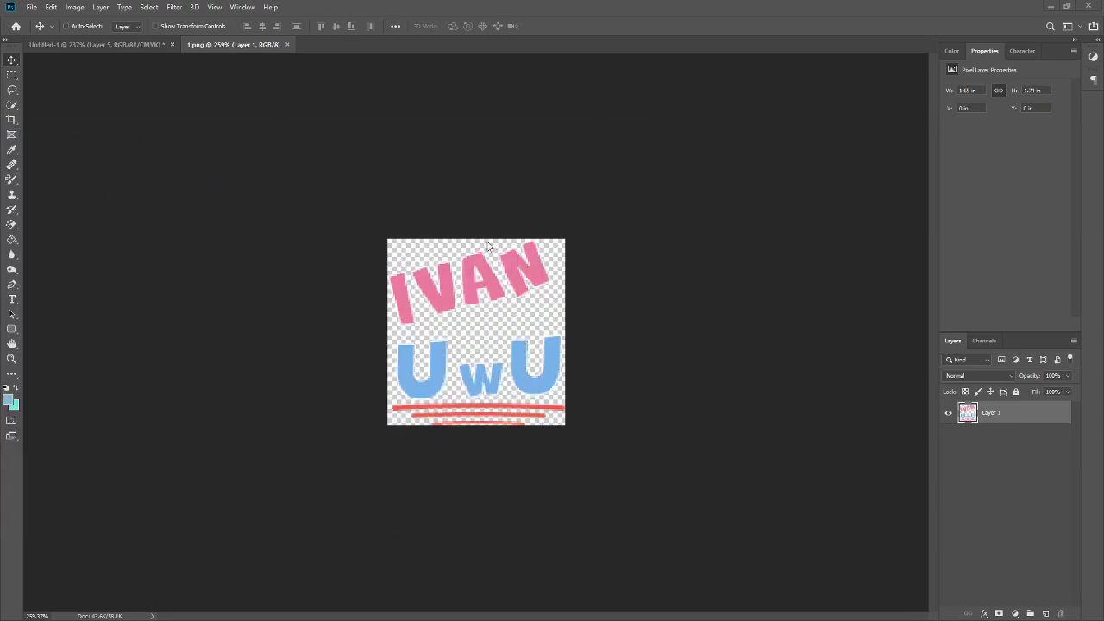